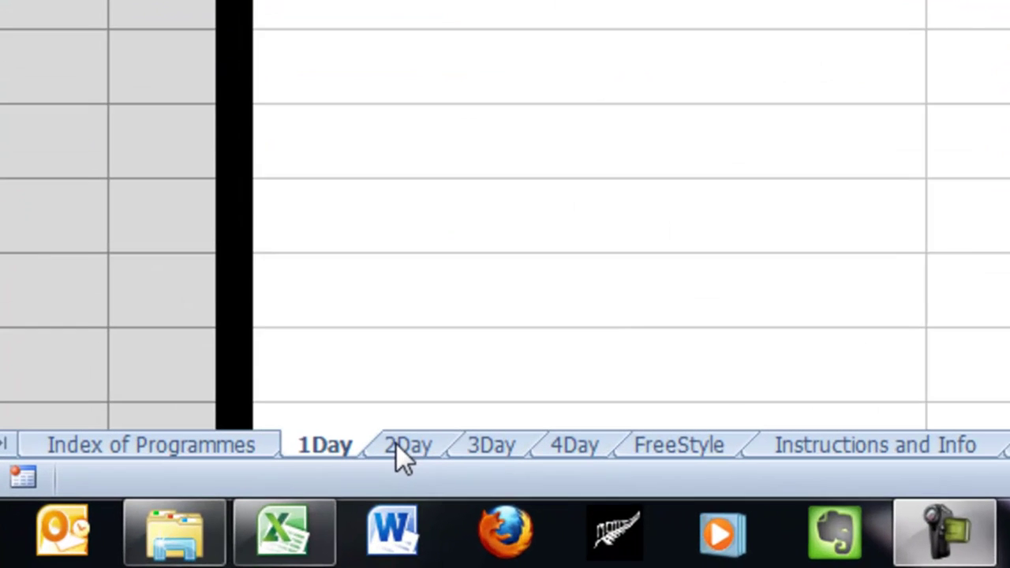
Step: Look over the 2Day programme sheet and return to the 1Day sheet
click(457, 440)
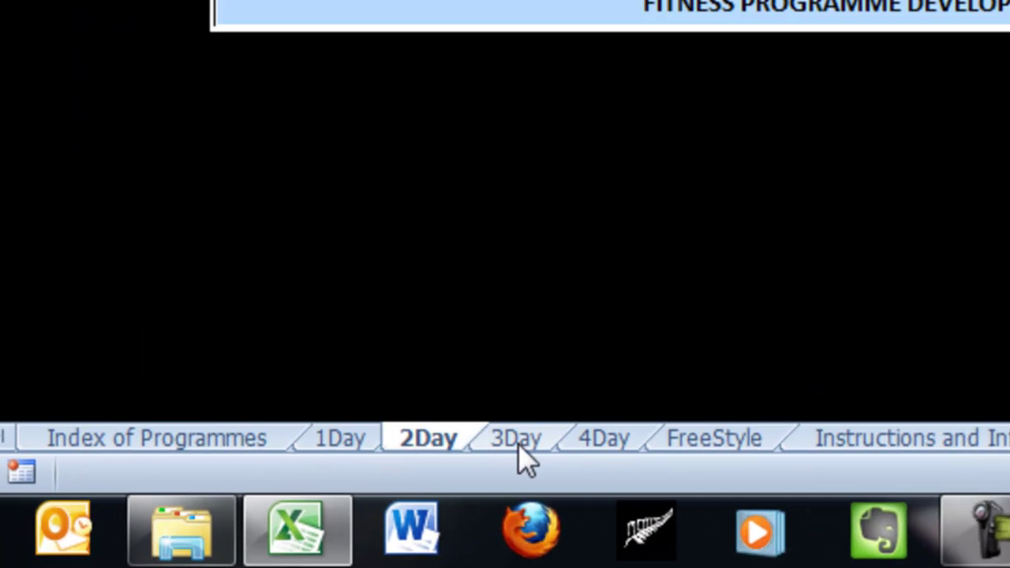
scroll(634, 78, down, 5)
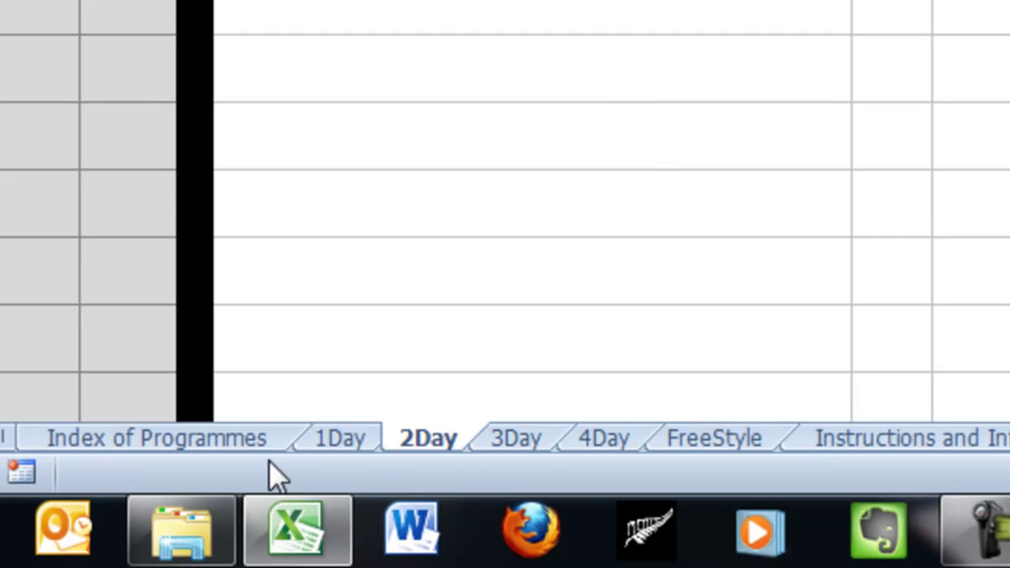
click(327, 443)
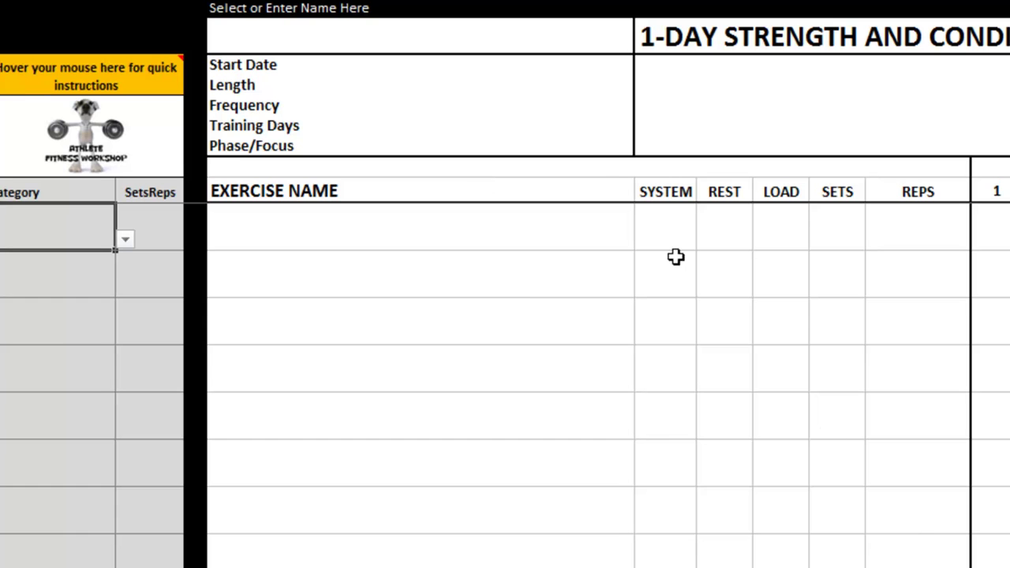
Step: Try a programme length of 2 weeks in the 1-day programme header, and clear the Length cell again
click(524, 67)
click(649, 68)
click(650, 68)
click(405, 86)
click(645, 85)
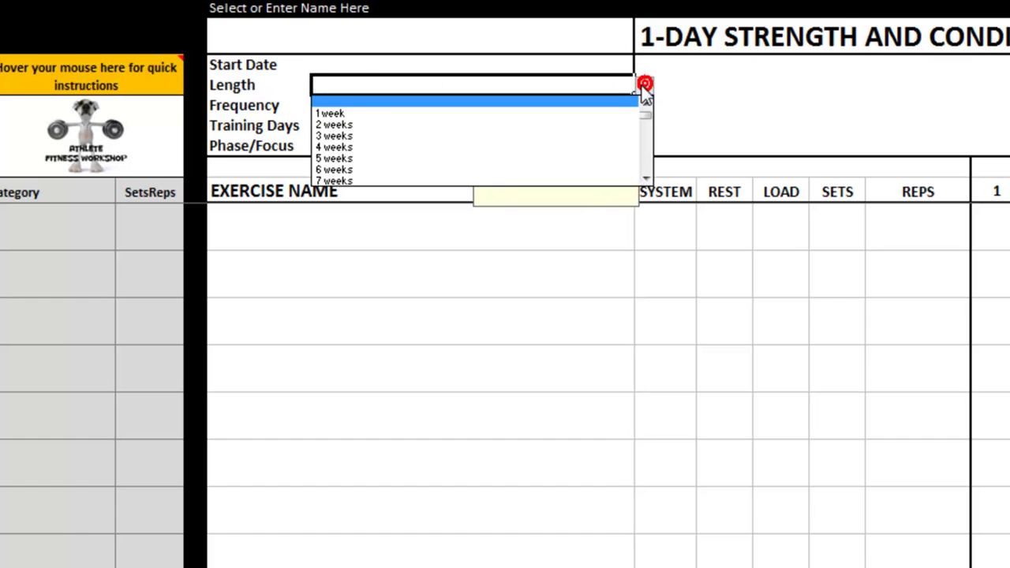
click(550, 129)
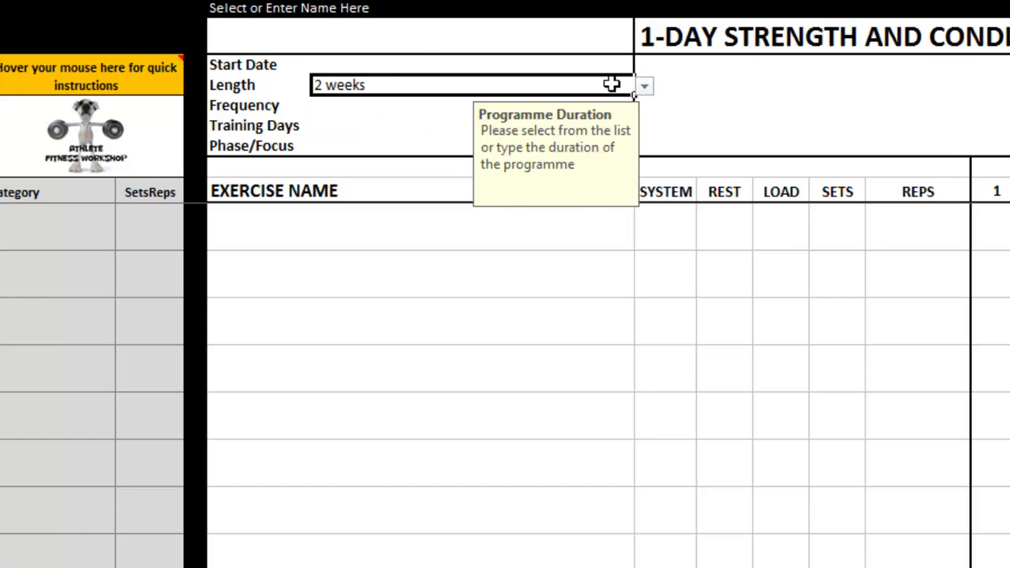
key(Delete)
click(53, 235)
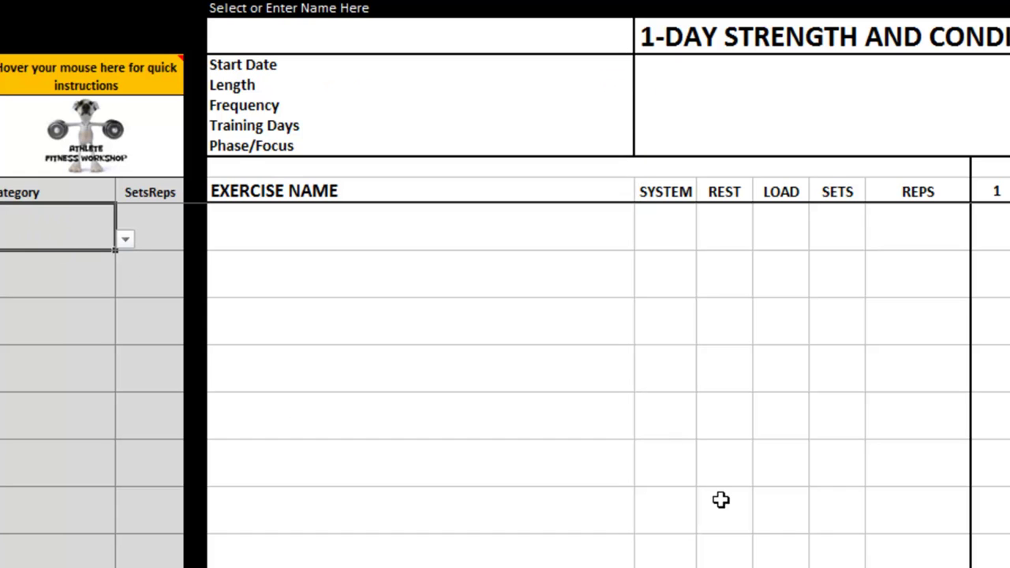
Step: In the ControlPanel sheet's Client Names table, add "Test Name" in row 10 and "Another Test Name" in row 11
click(340, 565)
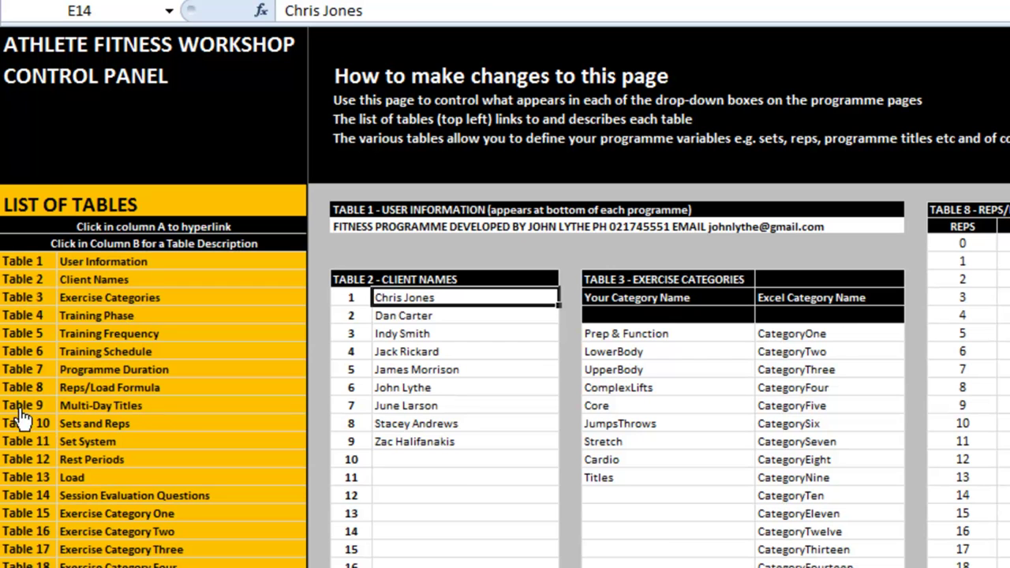
click(24, 282)
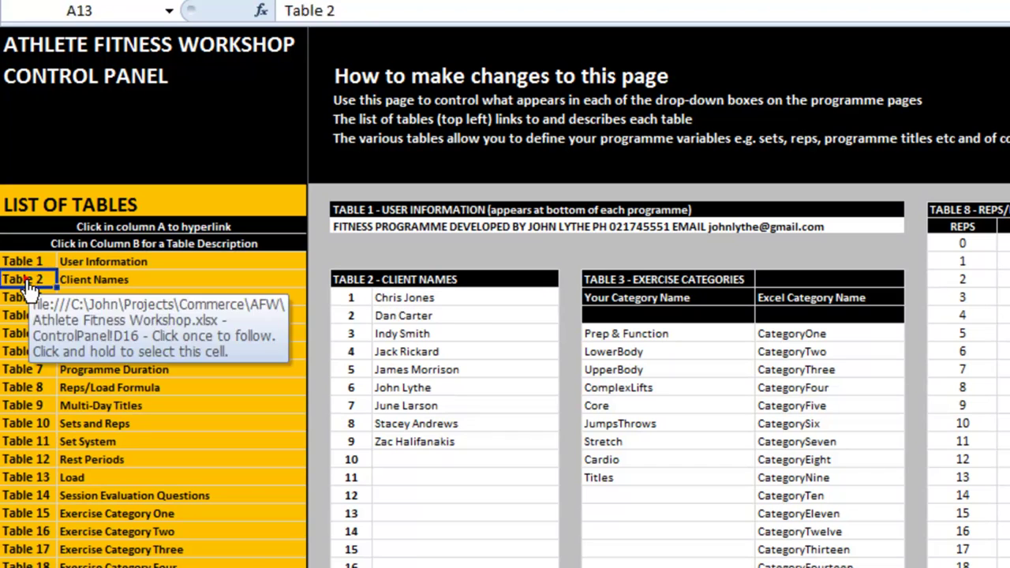
click(486, 333)
click(485, 458)
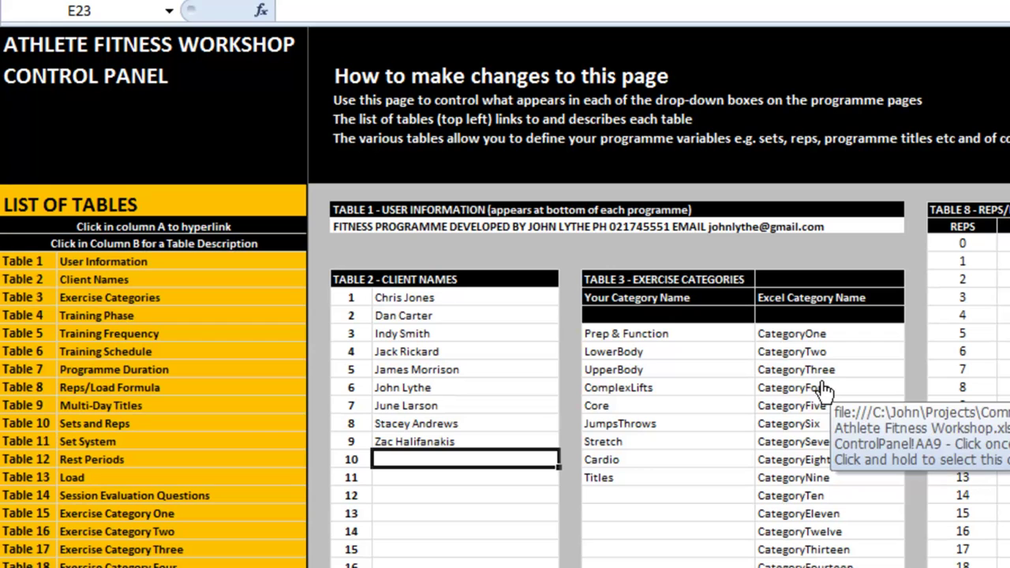
text(Test Name)
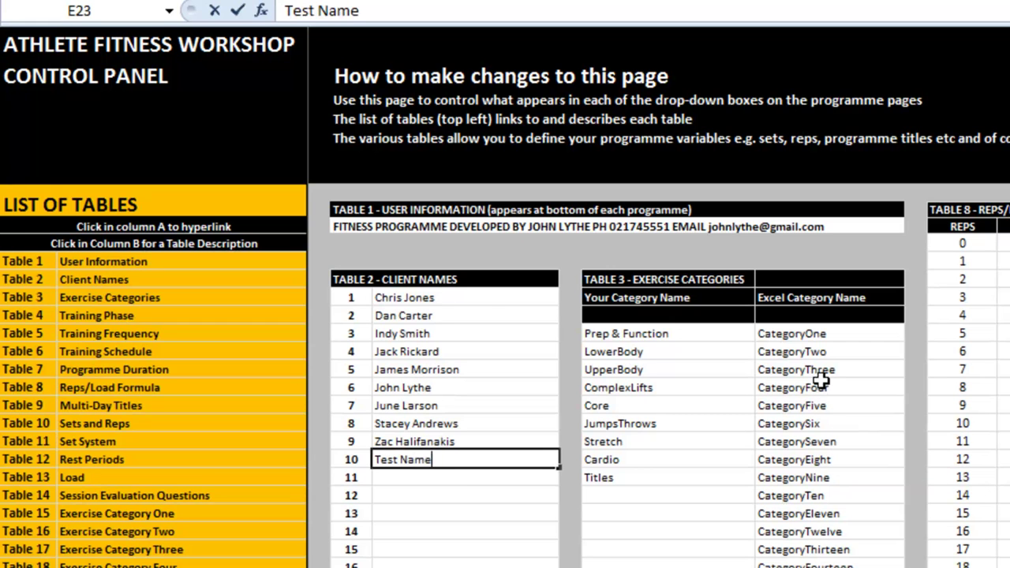
key(Return)
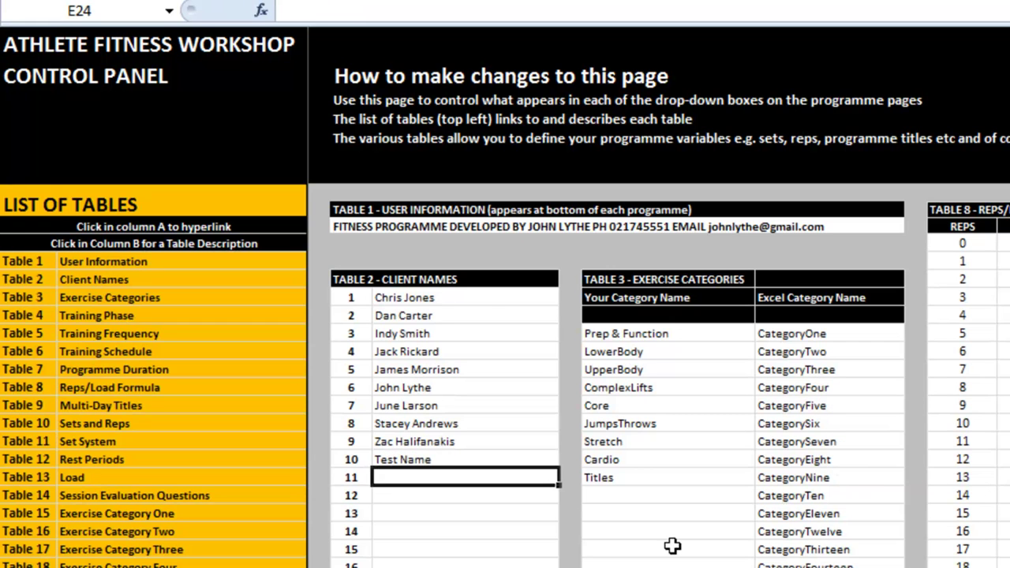
text(Another Tes)
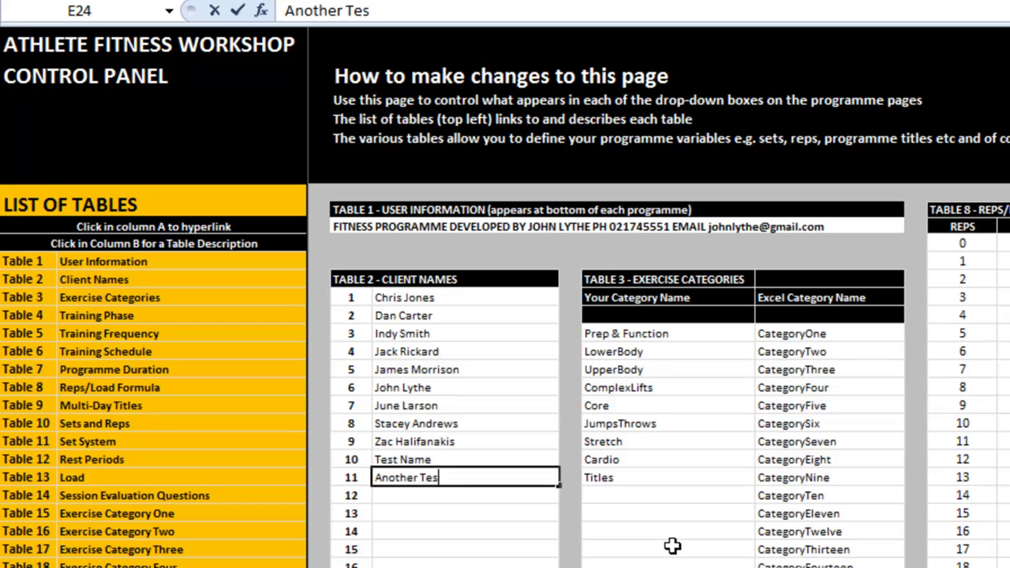
text(t Name)
key(Return)
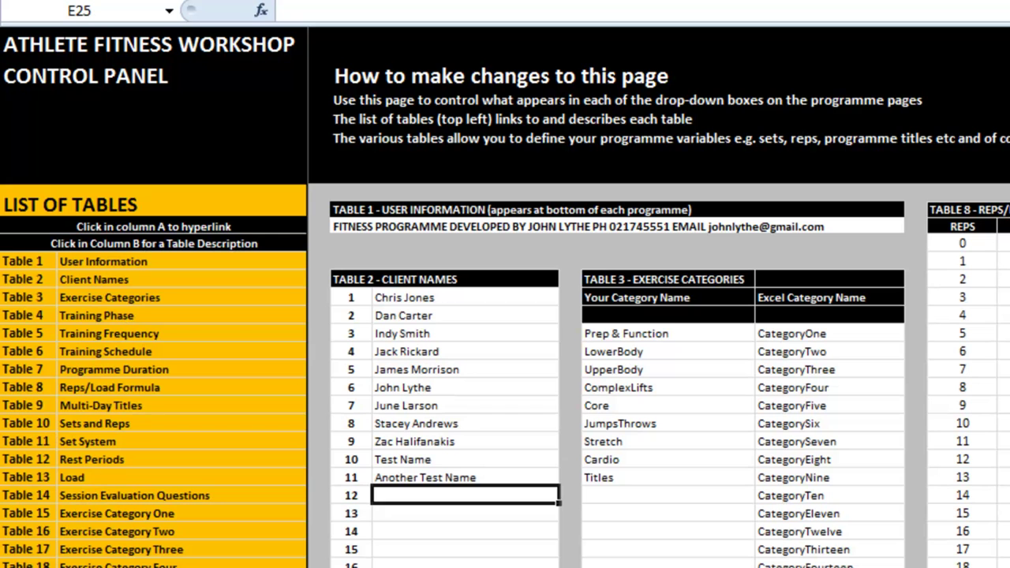
Step: On the 1Day sheet, choose "Test Name" from the list as the person performing the programme
key(ctrl+Page_Down)
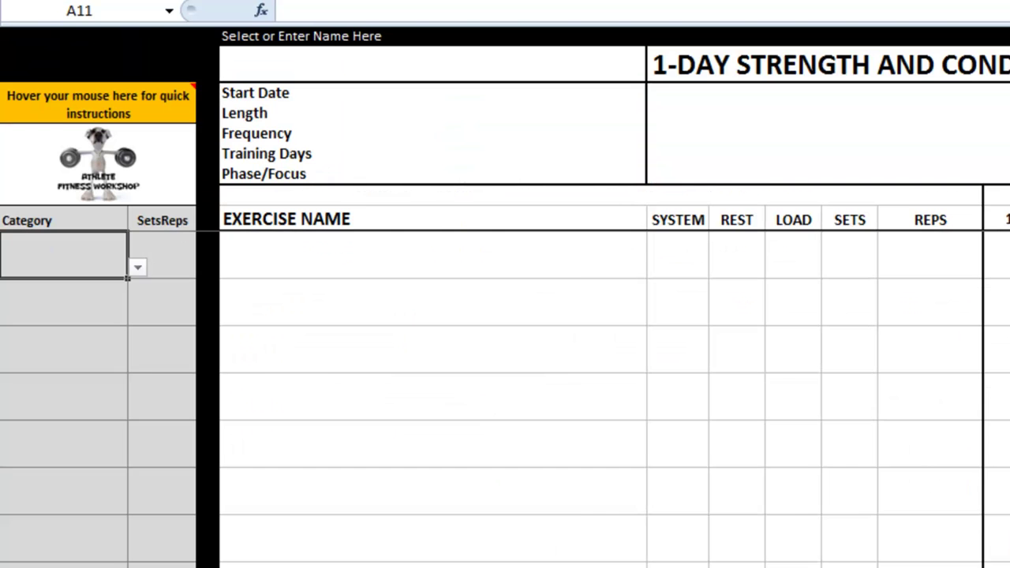
click(494, 60)
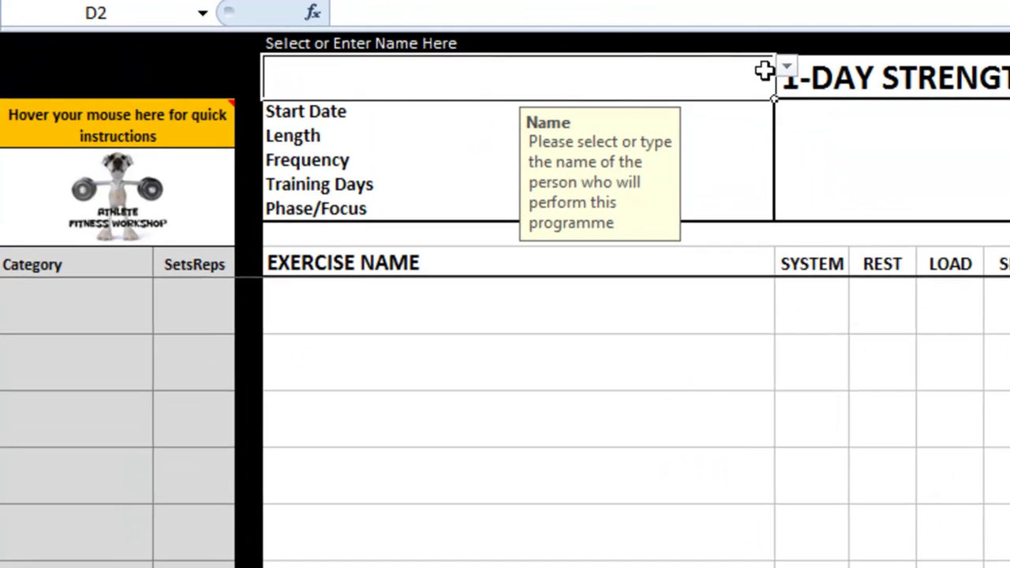
click(787, 66)
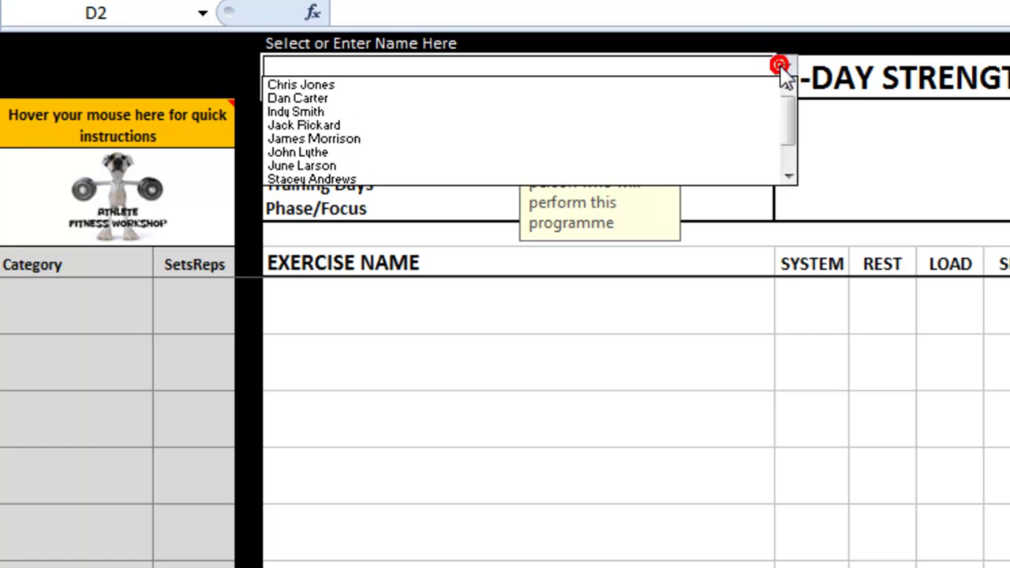
click(790, 176)
click(790, 176)
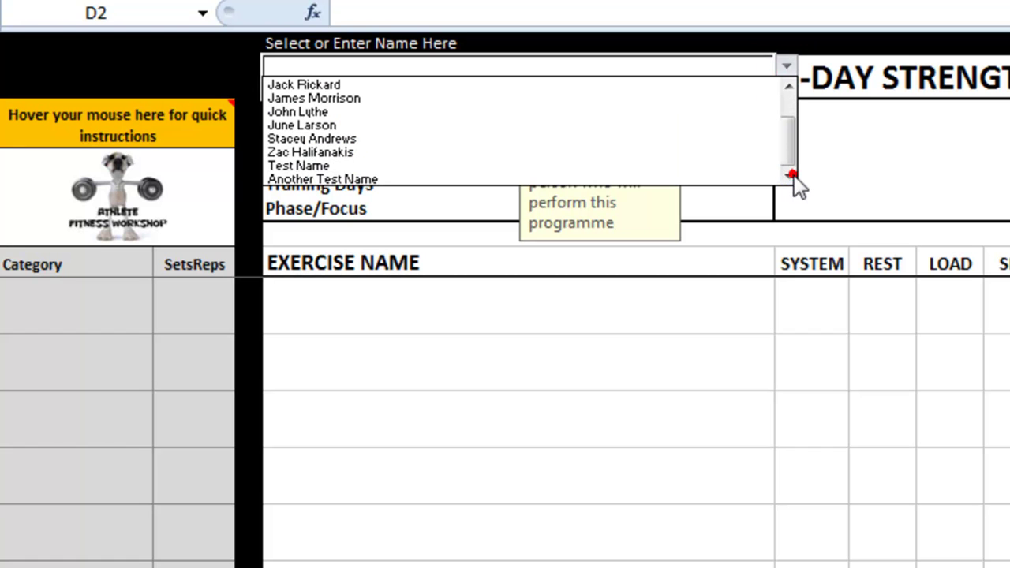
click(398, 166)
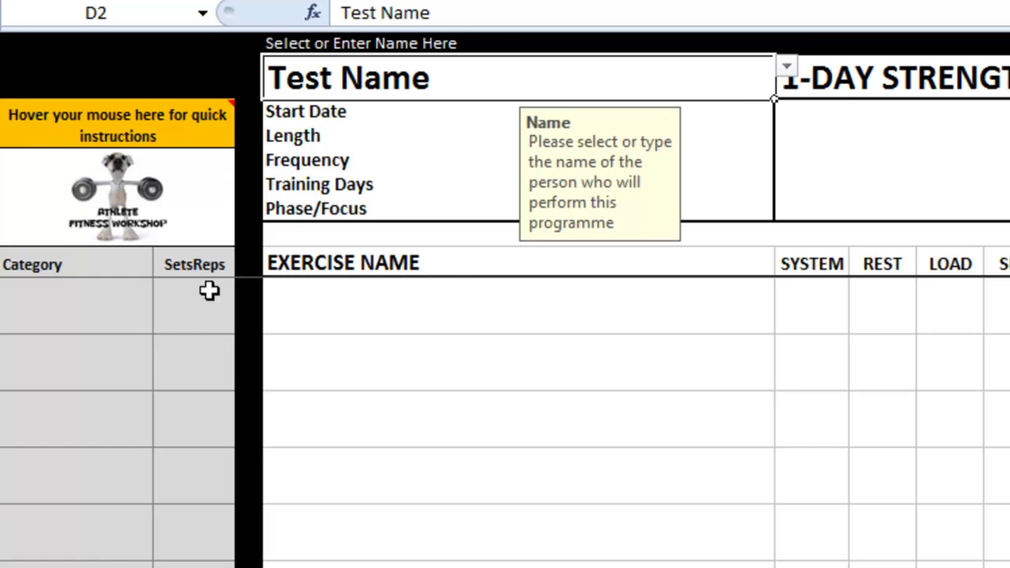
click(78, 307)
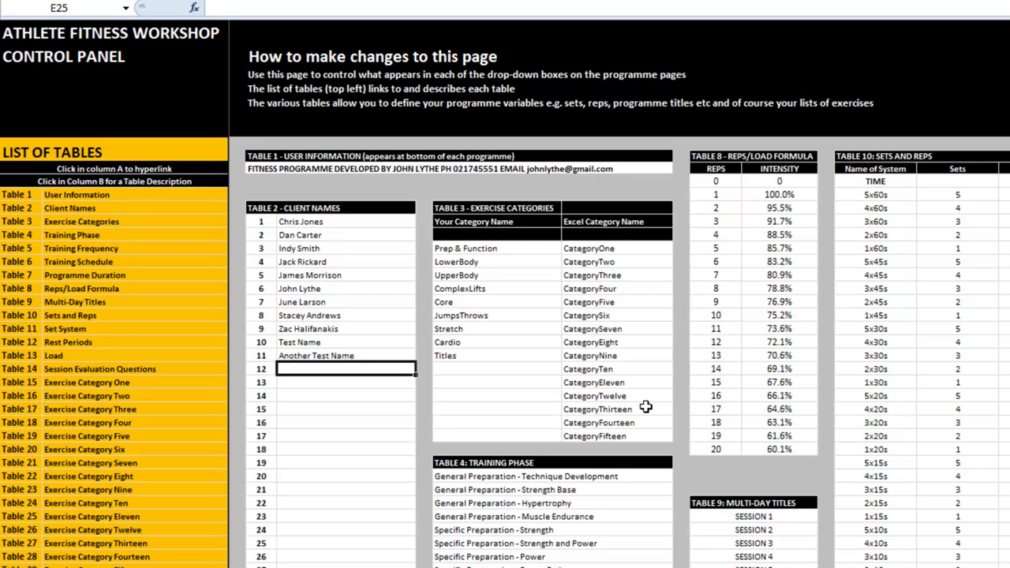
Step: Examine the ControlPanel tables for training phase, frequency, schedule, duration, sets and reps, rest periods and load
scroll(646, 407, down, 5)
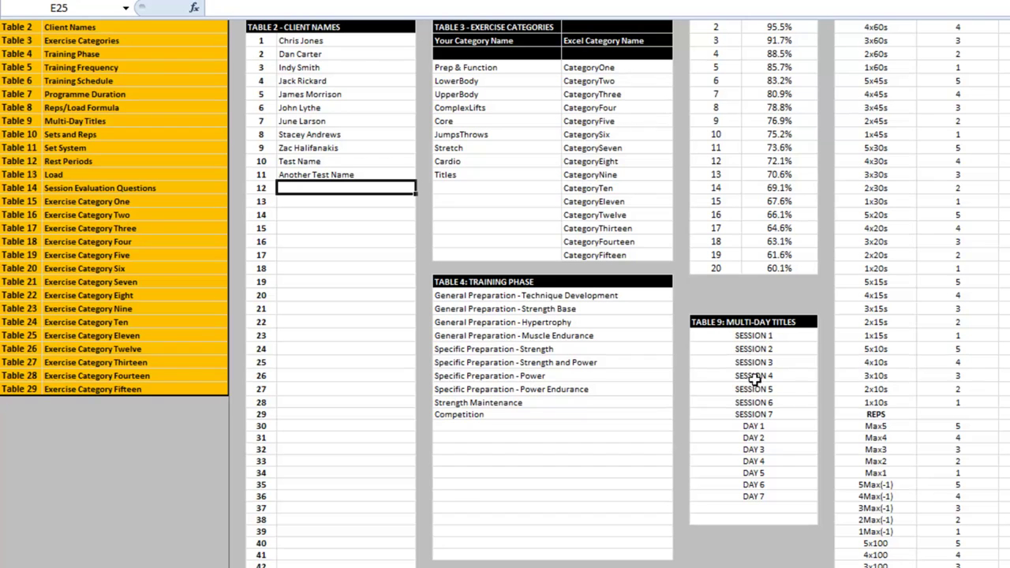
scroll(777, 347, up, 3)
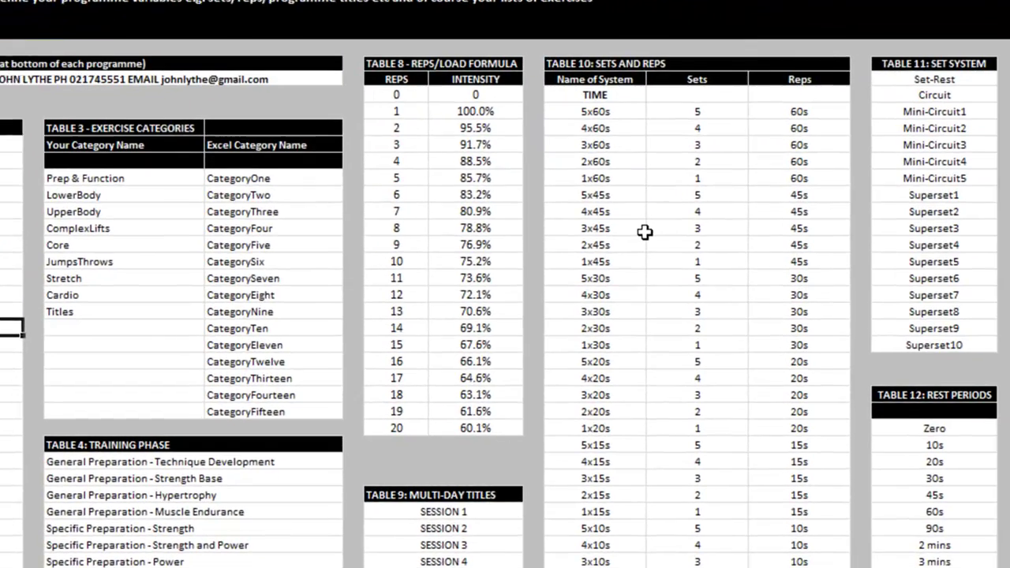
scroll(623, 141, down, 15)
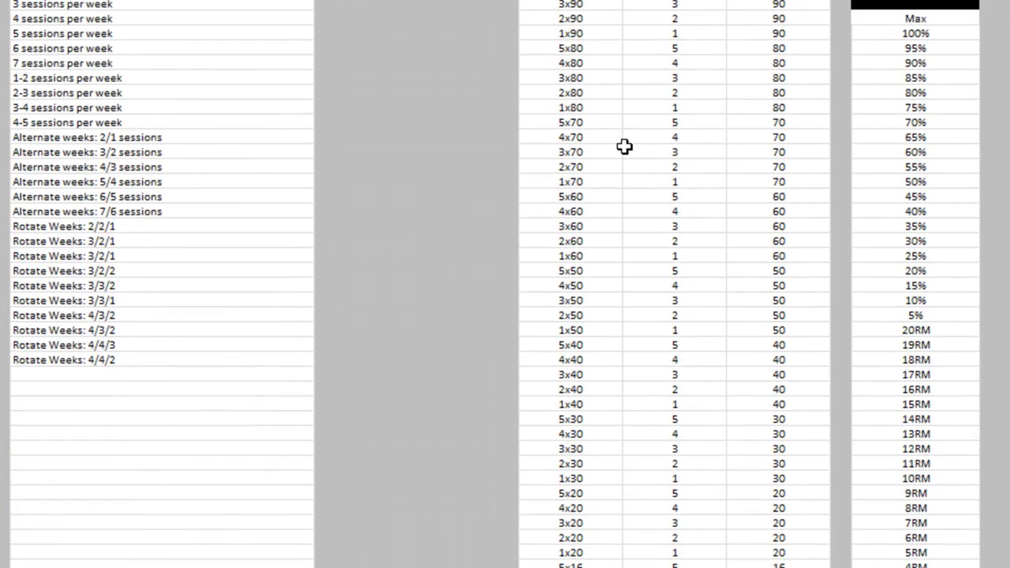
scroll(623, 146, down, 7)
drag(570, 151, 716, 345)
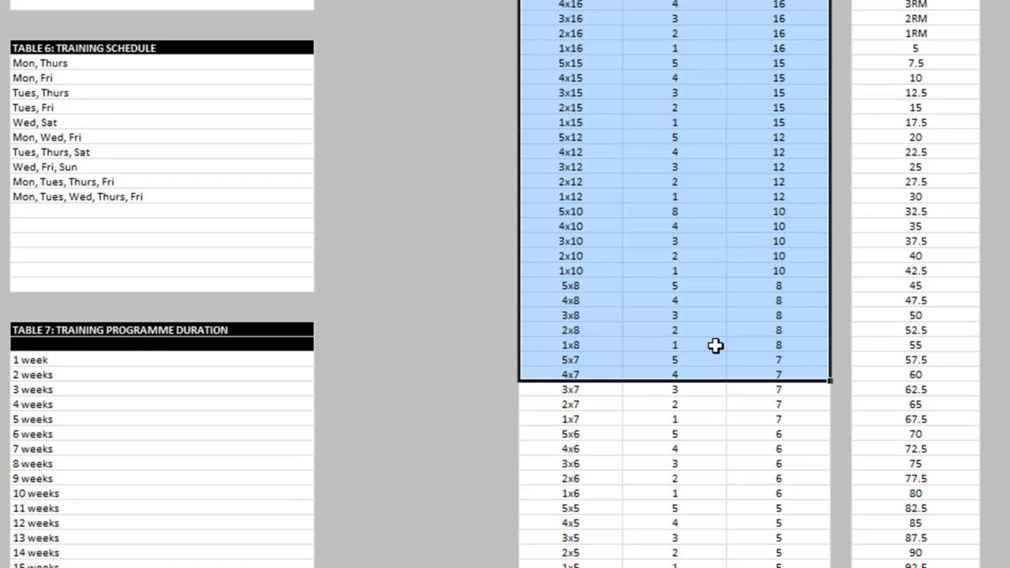
scroll(760, 305, up, 20)
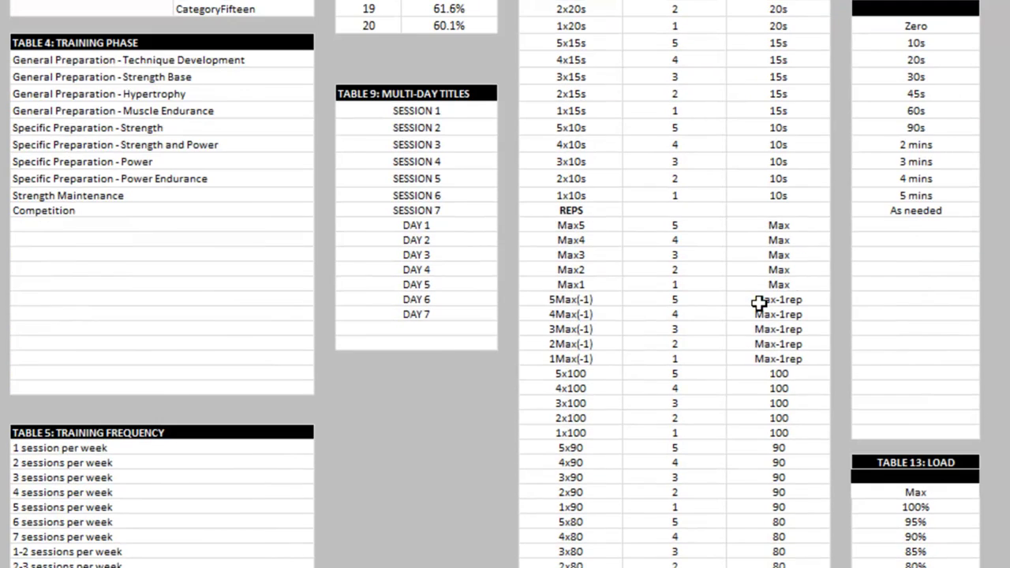
scroll(759, 305, up, 10)
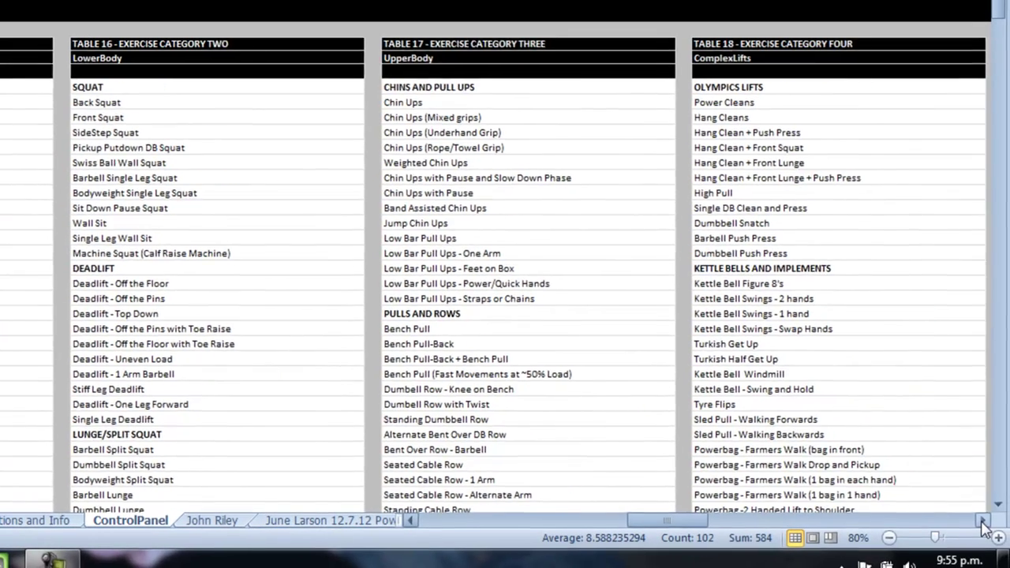
Step: Examine the exercise category tables on the ControlPanel sheet, from LowerBody across to Cardio and Titles
click(981, 521)
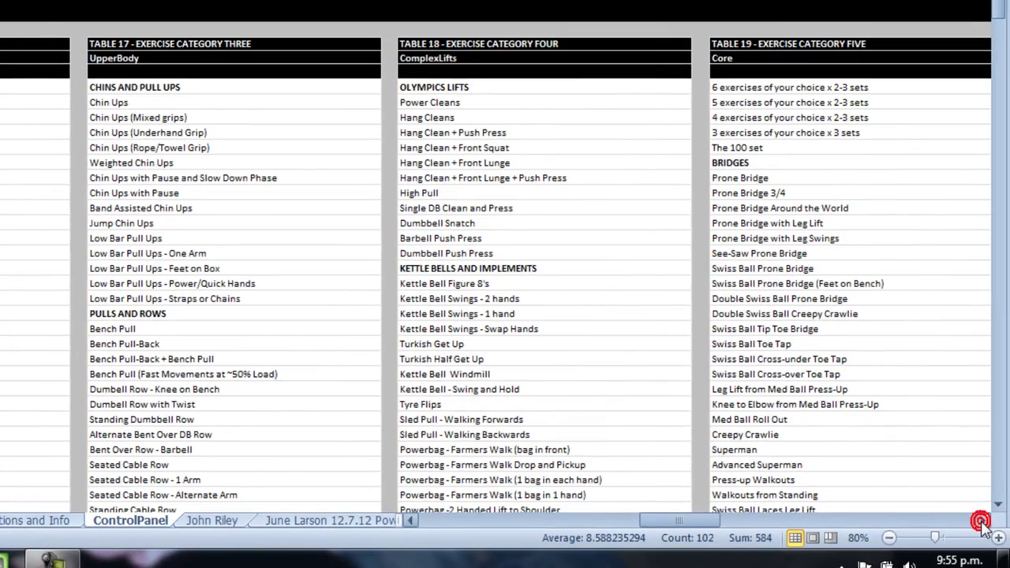
click(981, 521)
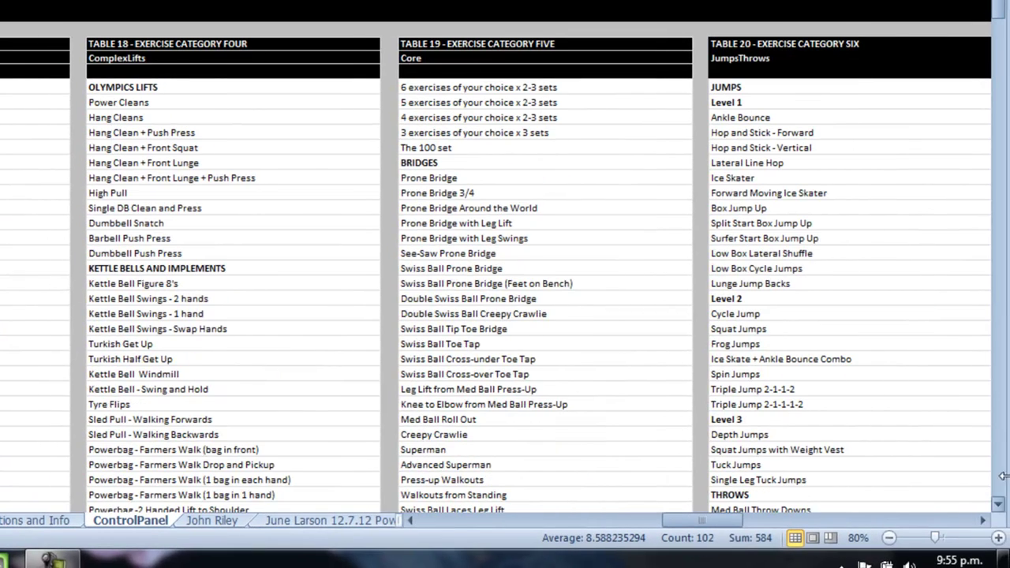
click(983, 521)
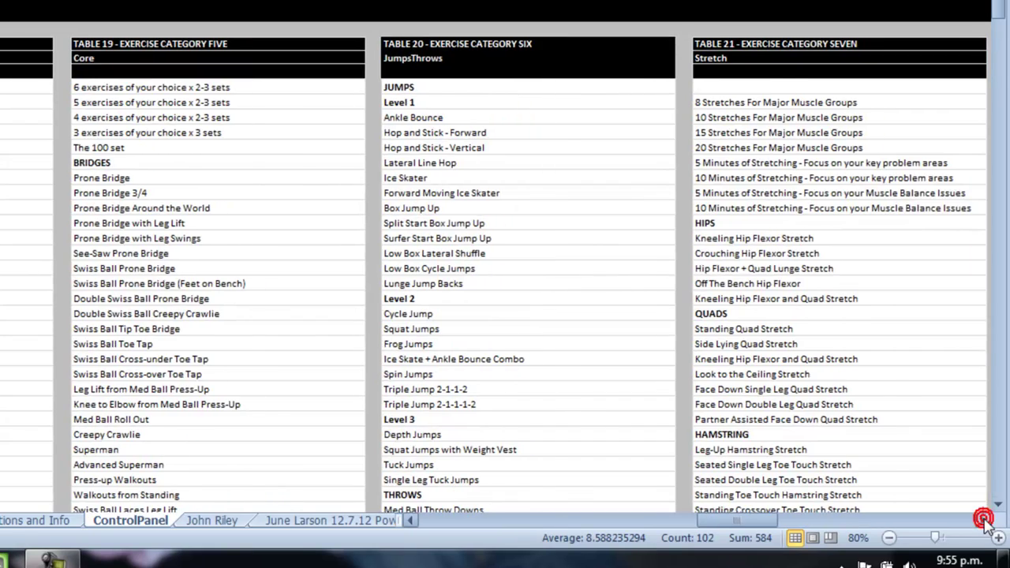
click(983, 521)
click(983, 521)
click(982, 521)
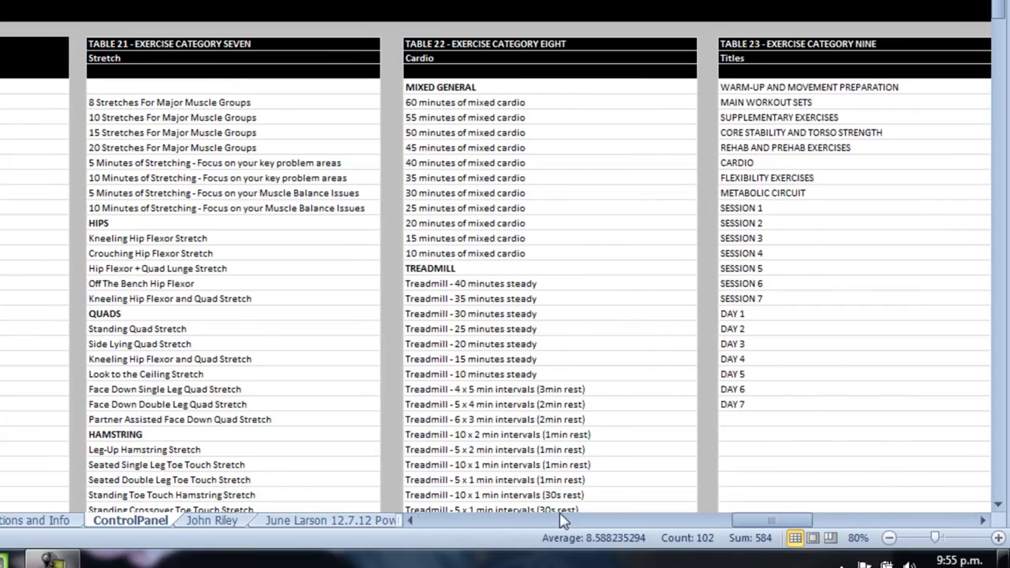
drag(767, 521, 430, 525)
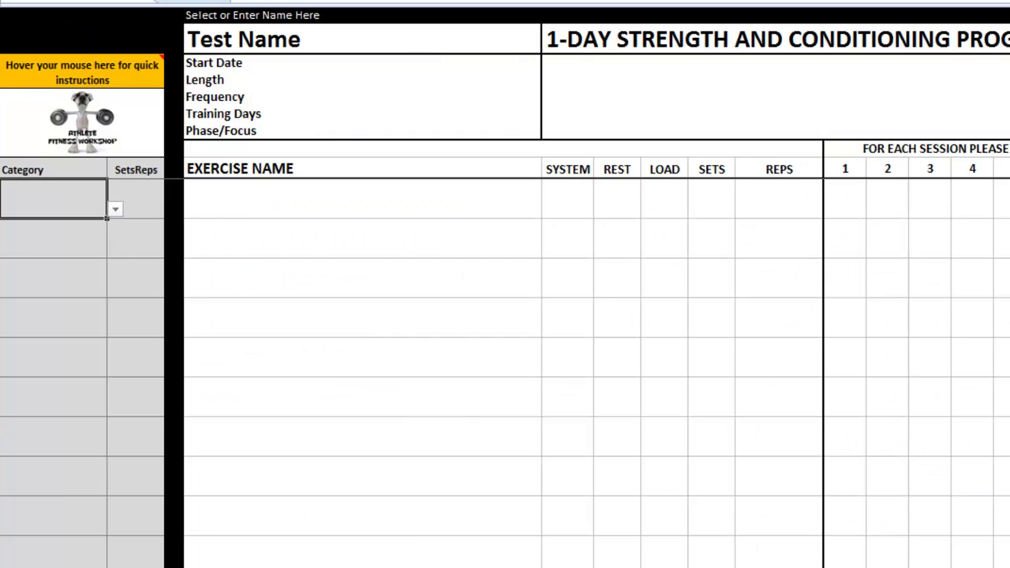
Step: Try Thursday, 31 May 2012 as the start date on the 1Day sheet, and clear the Start Date cell again
click(396, 70)
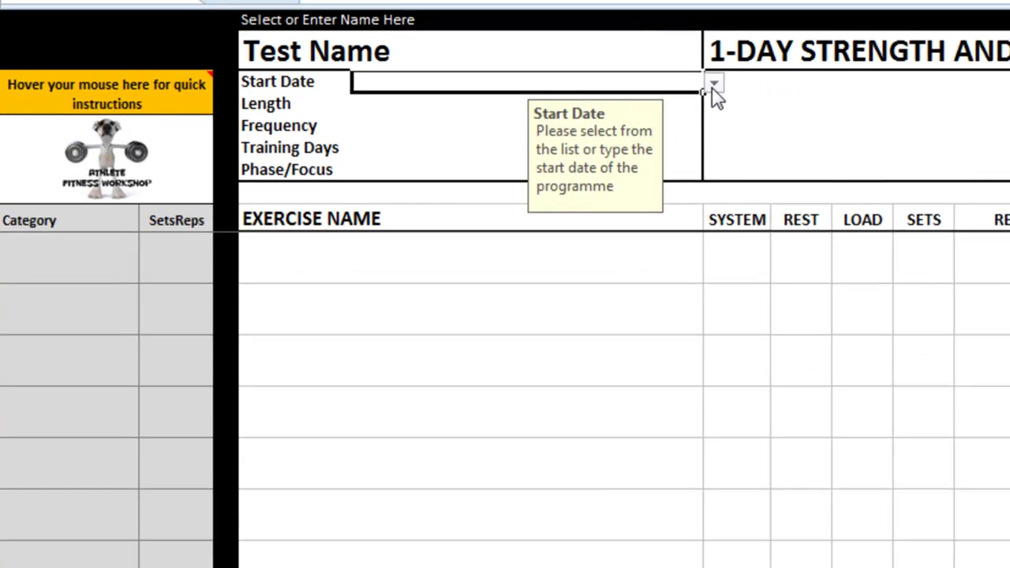
click(550, 64)
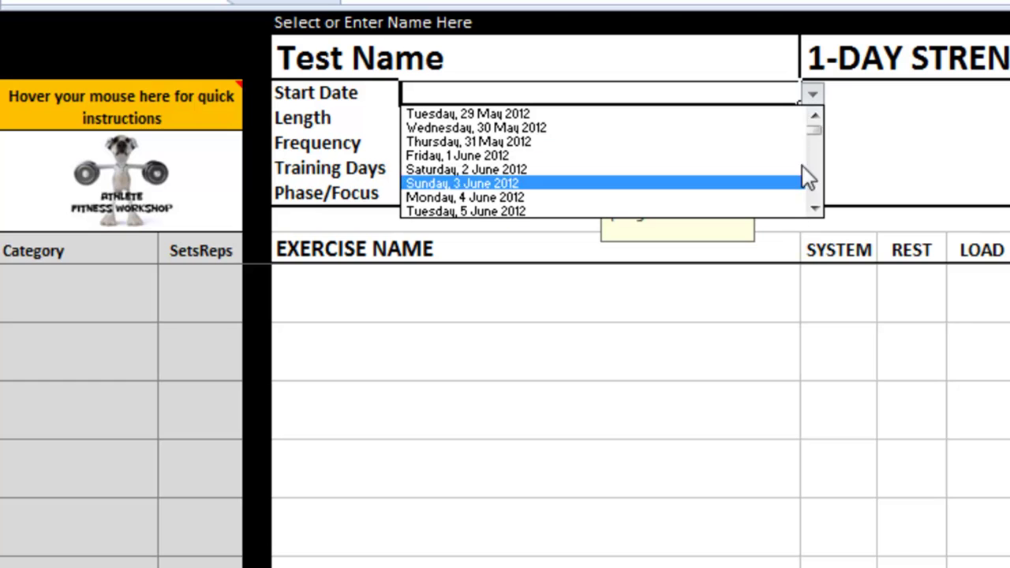
drag(819, 131, 822, 215)
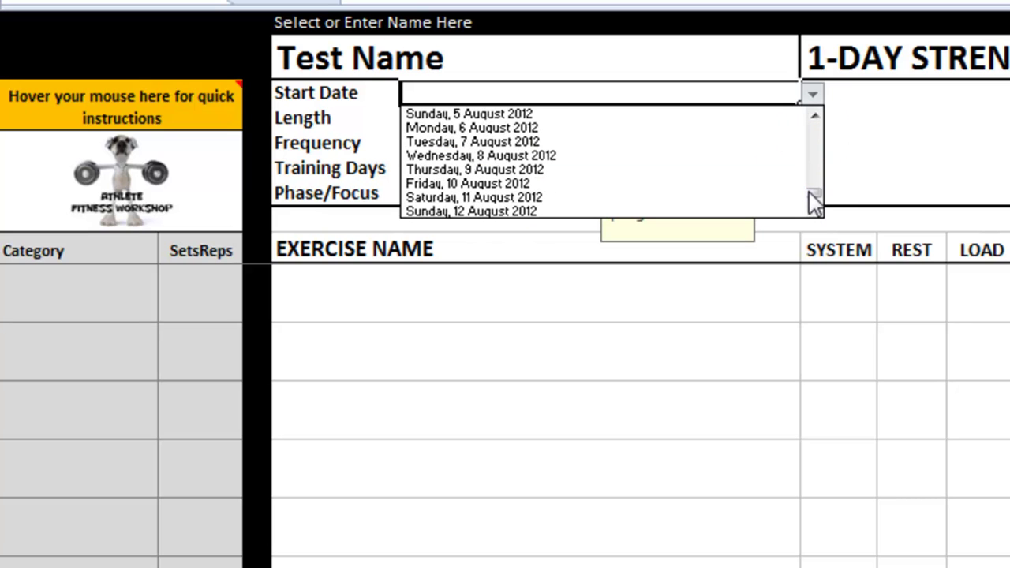
drag(816, 189, 802, 131)
click(719, 147)
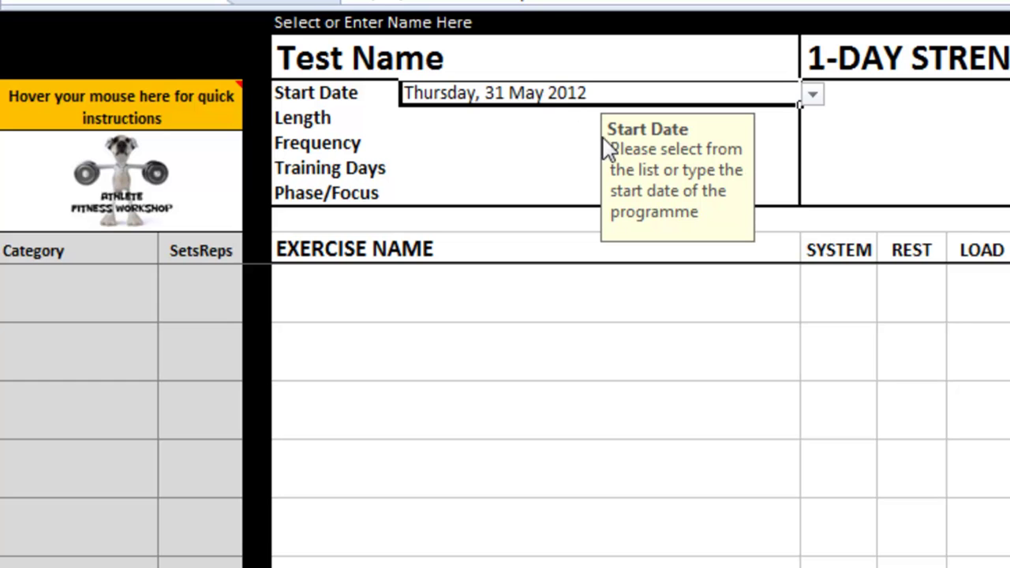
key(Delete)
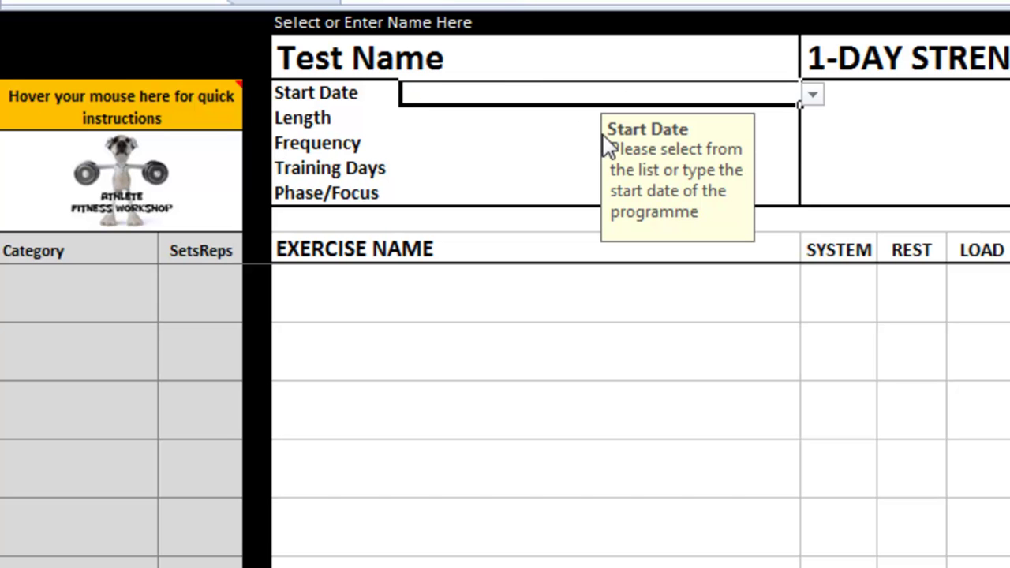
Step: Enter 18/6/2012 as the programme's start date and accept it although it is not in the list
text(18)
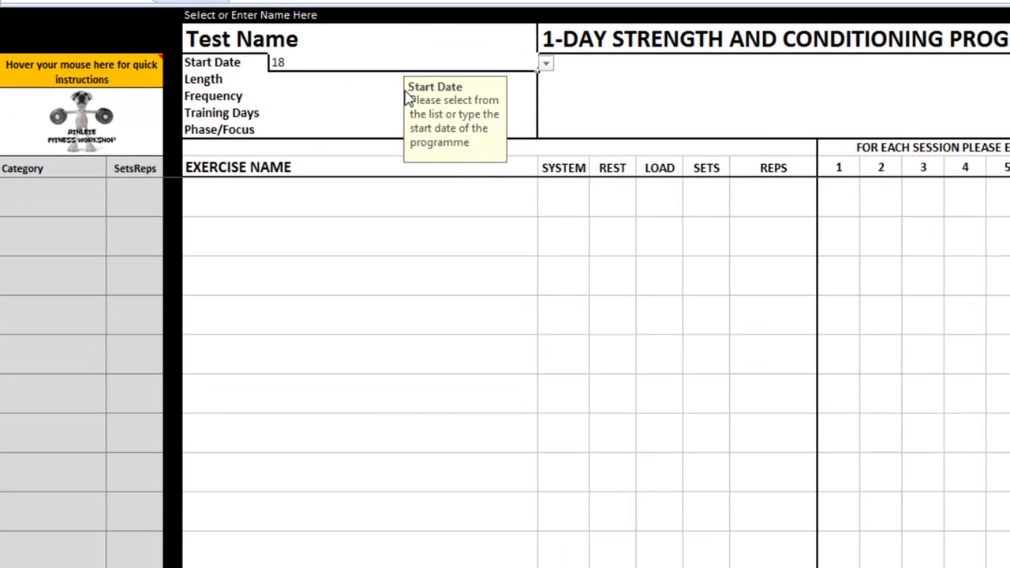
text(/6/200)
key(Return)
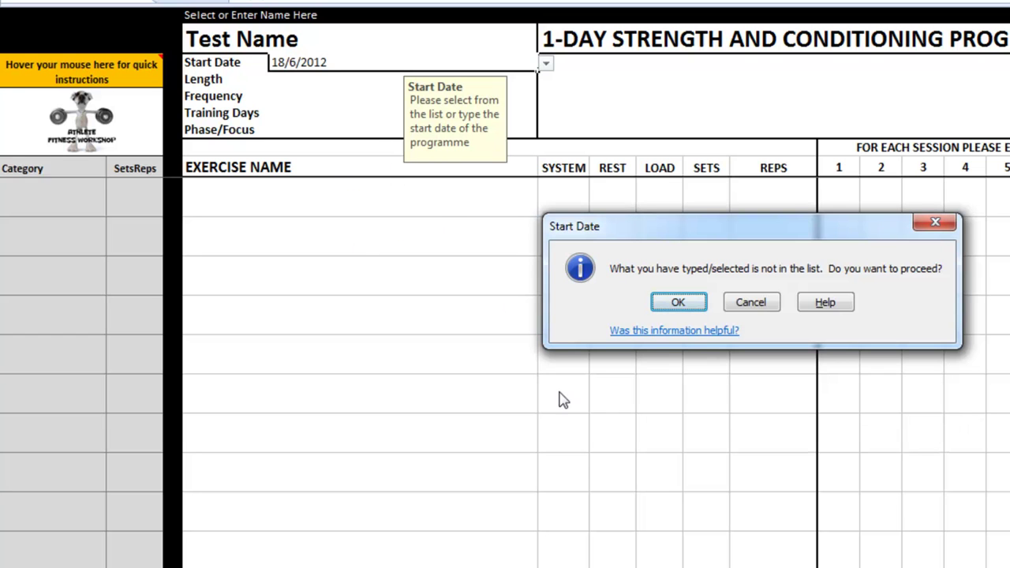
click(679, 305)
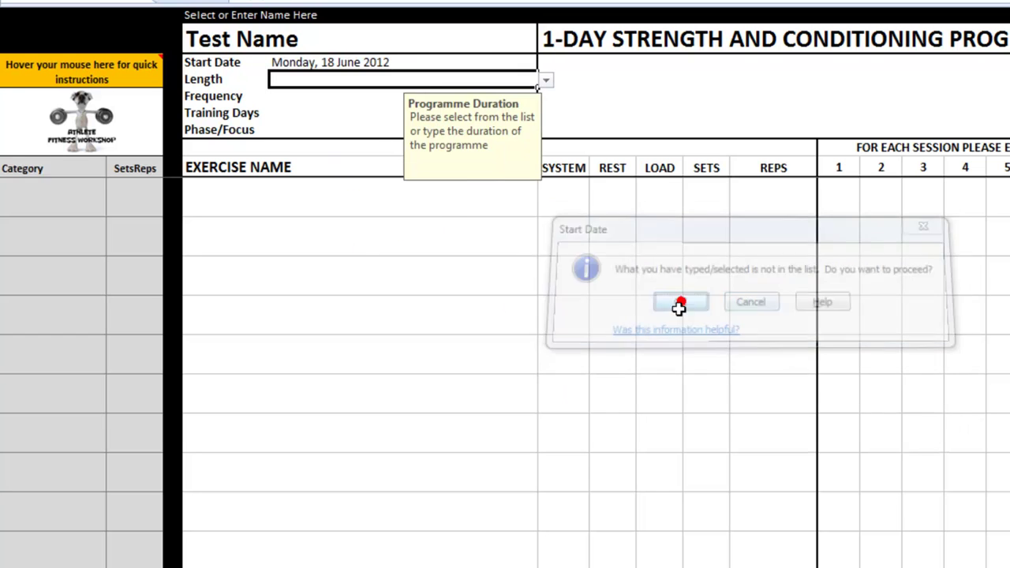
Step: Set the programme length to 4 weeks and the training frequency to 3 sessions per week
click(545, 81)
click(509, 132)
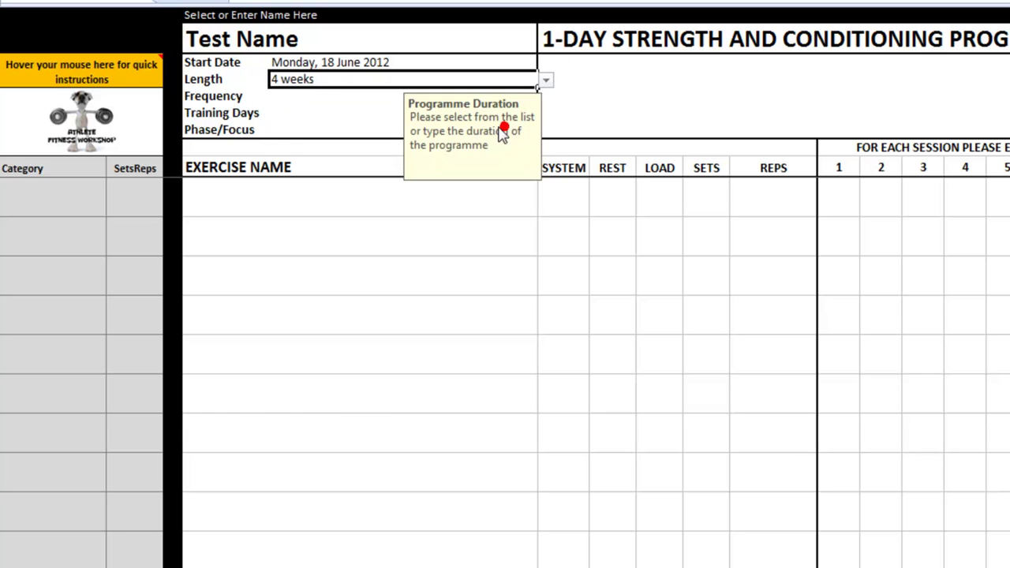
click(340, 96)
click(823, 148)
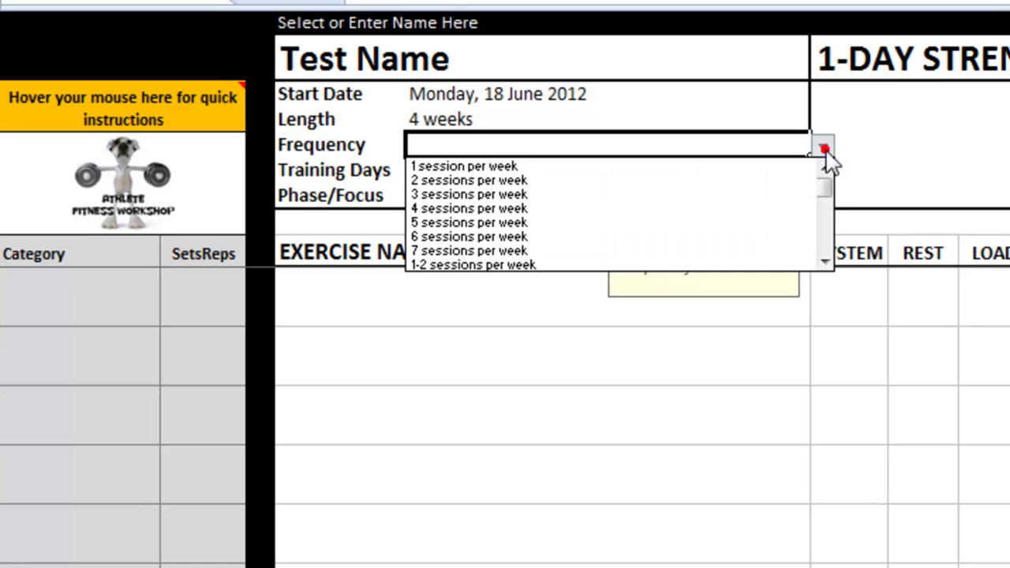
click(590, 196)
click(590, 196)
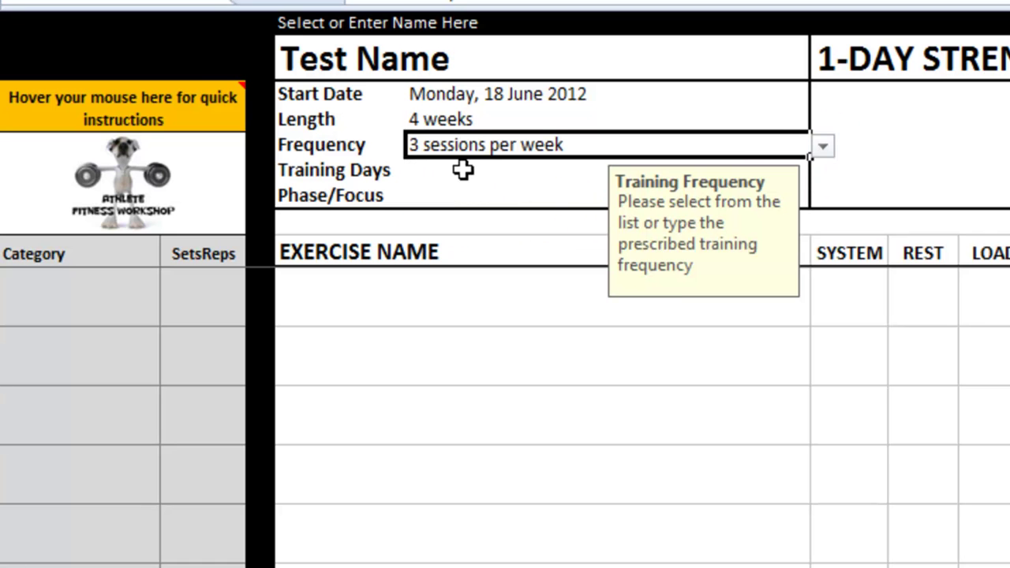
Step: Try the listed schedule "Tues, Thurs, Sat" as the training days
click(466, 180)
click(824, 171)
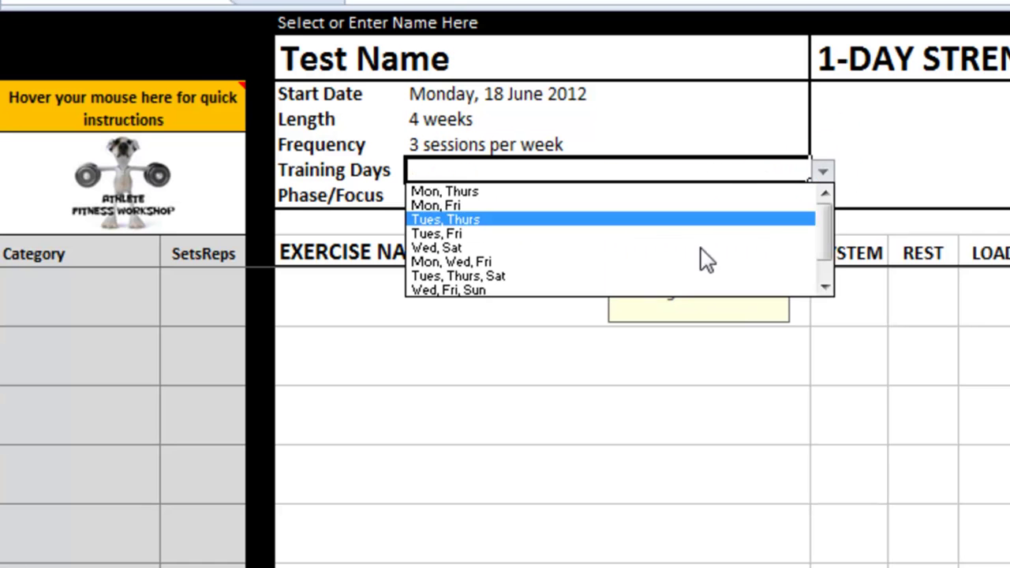
click(655, 277)
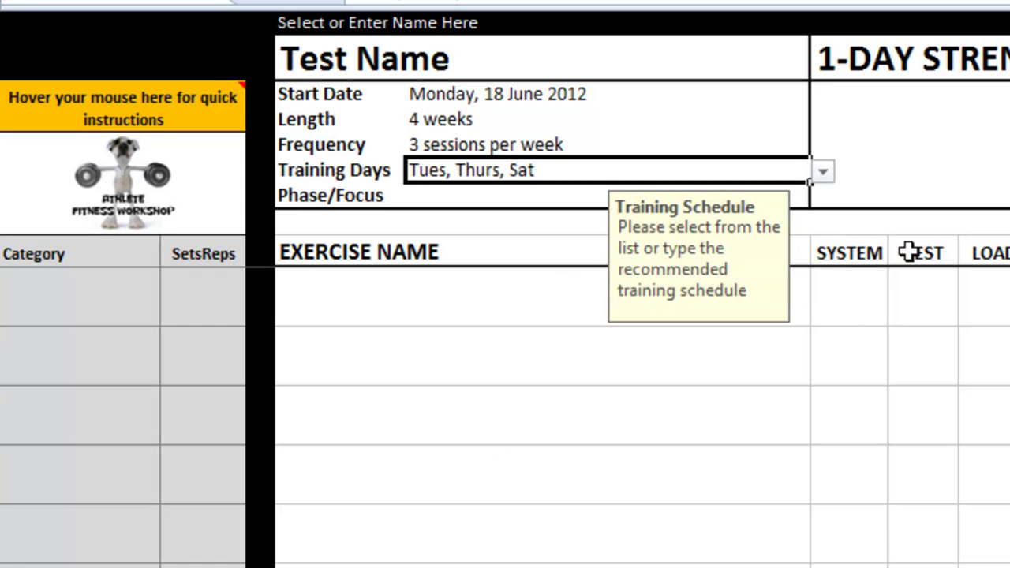
Step: Enter the custom training days "Mon, Thur, Sun", accepting the unlisted value, and set the phase/focus to General Preparation - Hypertrophy
text(Mon, T)
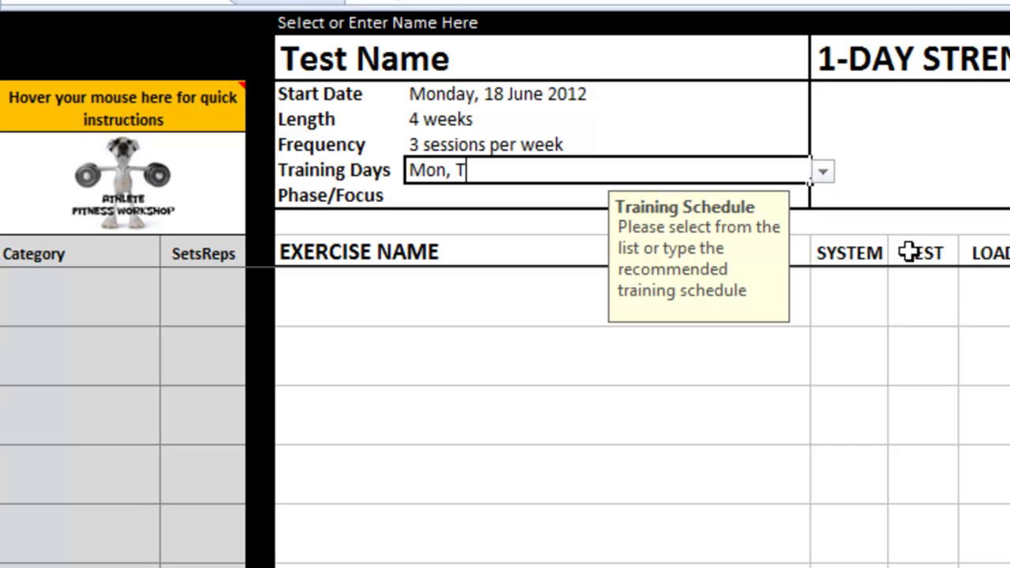
text(hur, Sun)
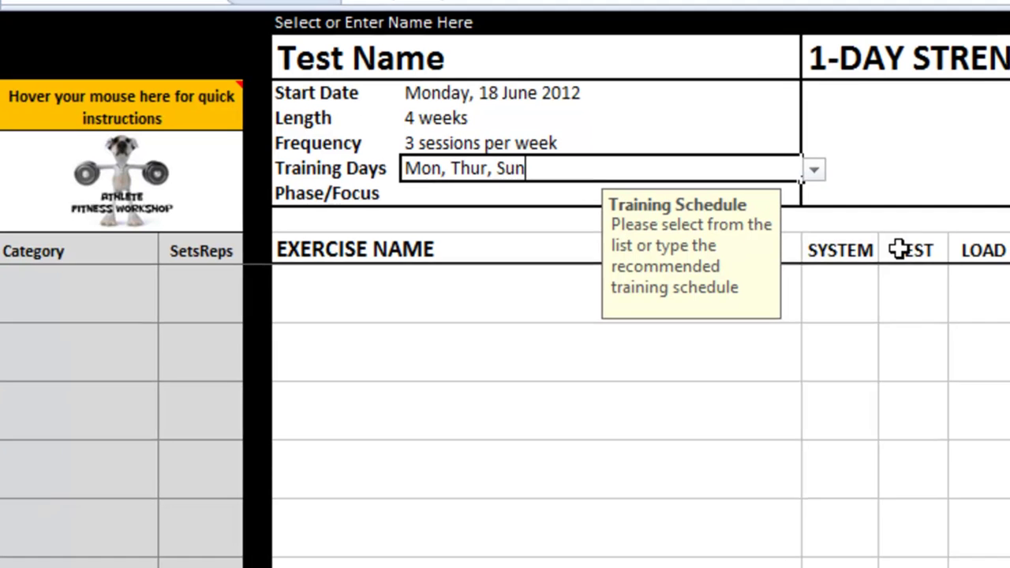
key(Return)
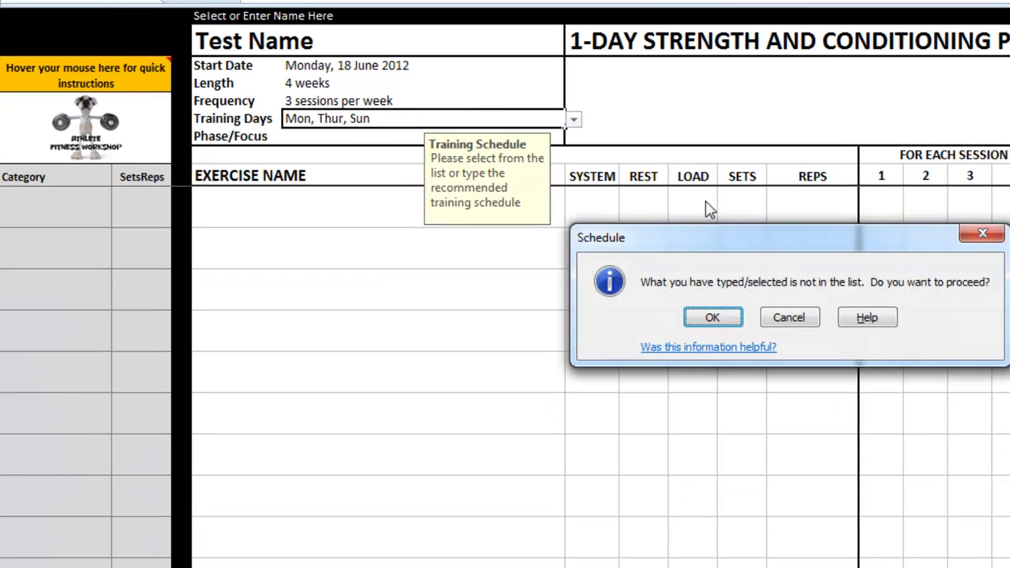
click(713, 317)
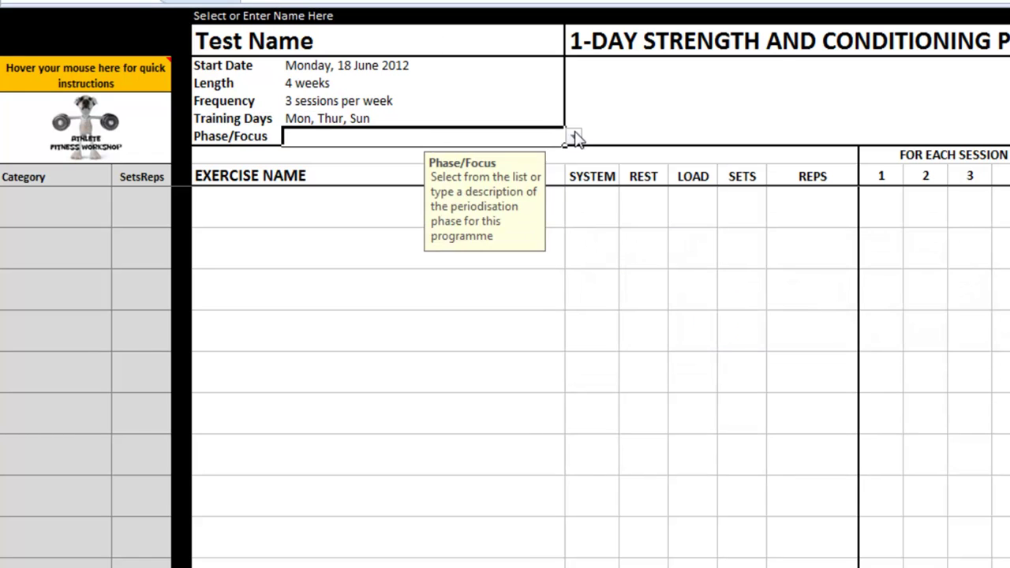
click(575, 137)
click(520, 173)
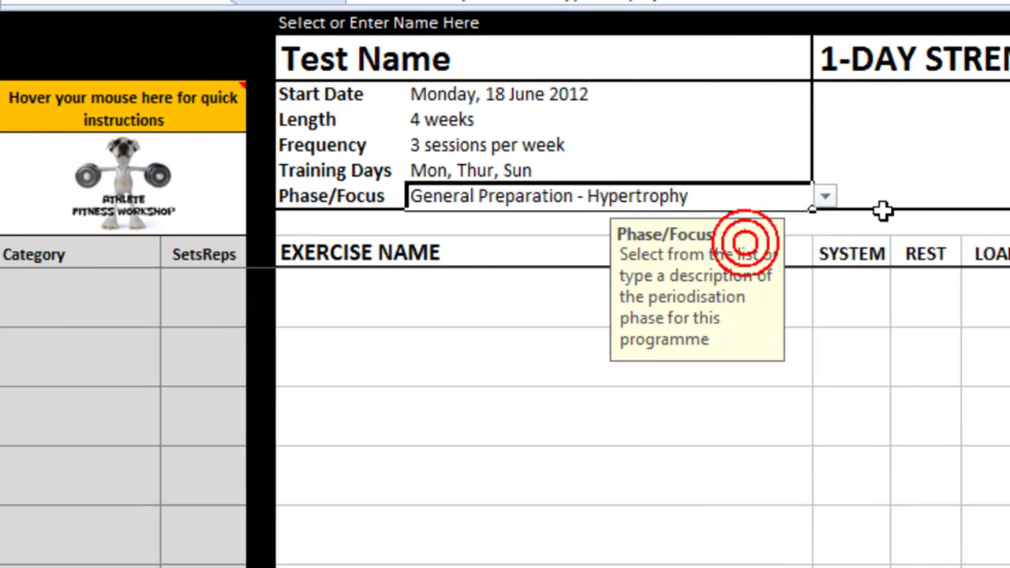
click(46, 314)
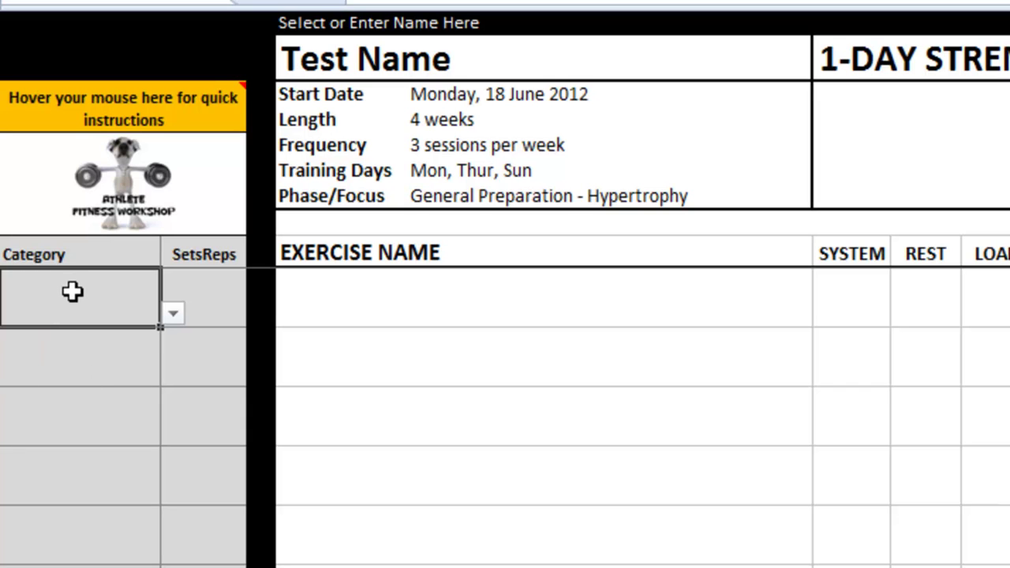
click(172, 314)
click(172, 314)
click(472, 303)
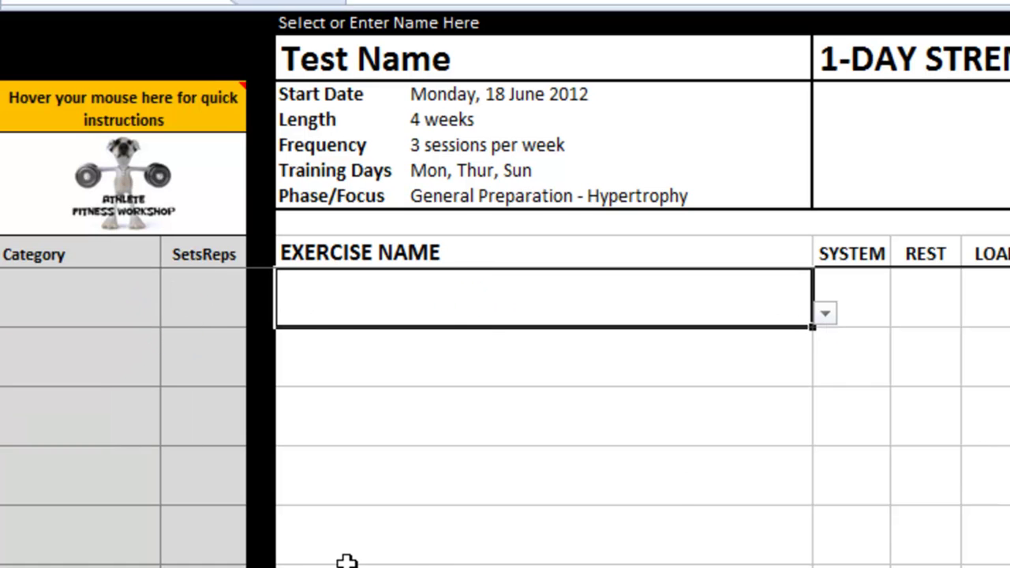
click(212, 539)
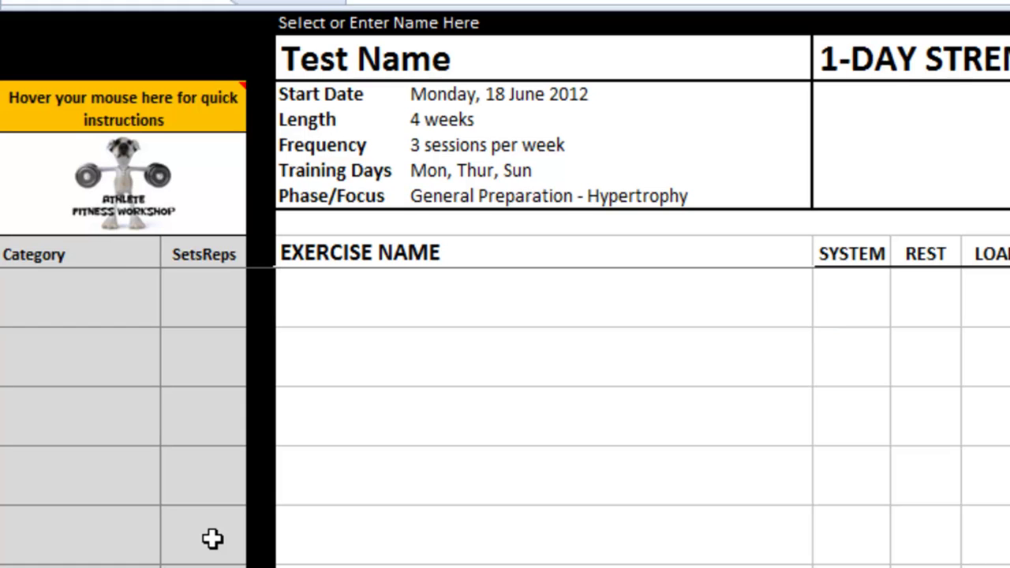
scroll(213, 539, up, 3)
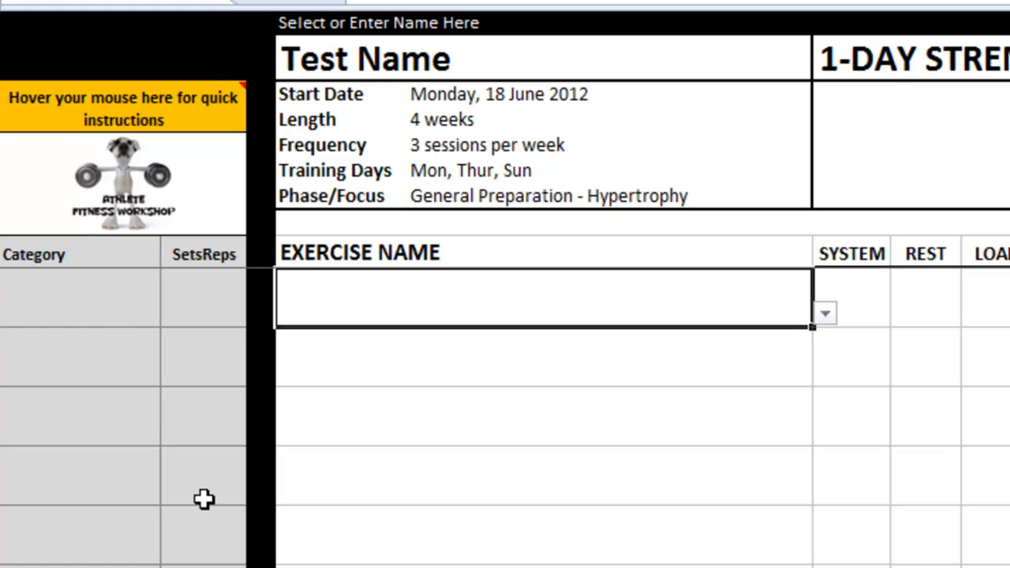
Step: Set the first row's category to Titles and choose WARM-UP AND MOVEMENT PREPARATION as its heading
click(96, 307)
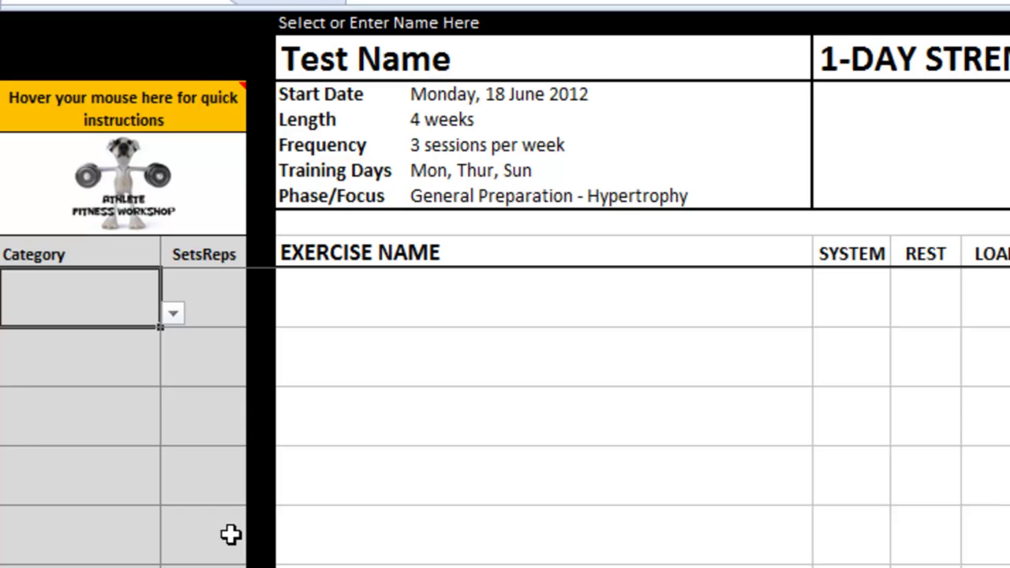
click(173, 316)
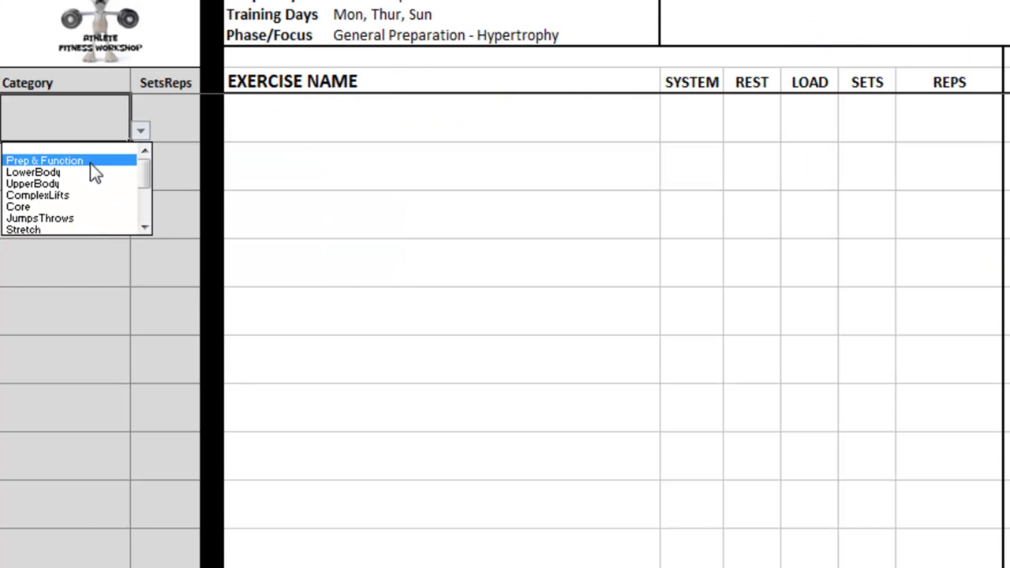
scroll(117, 412, down, 1)
click(114, 439)
click(647, 307)
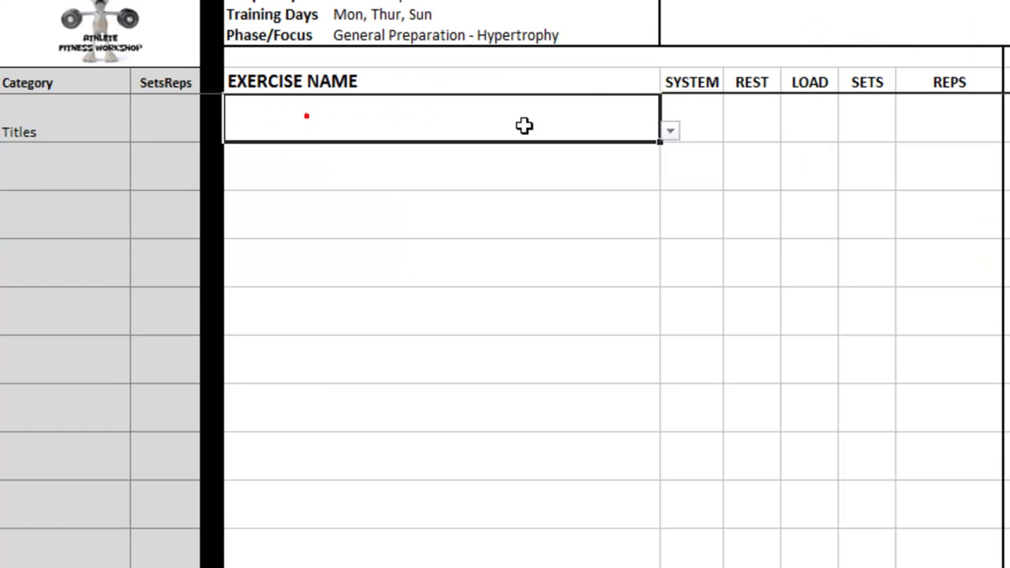
click(670, 131)
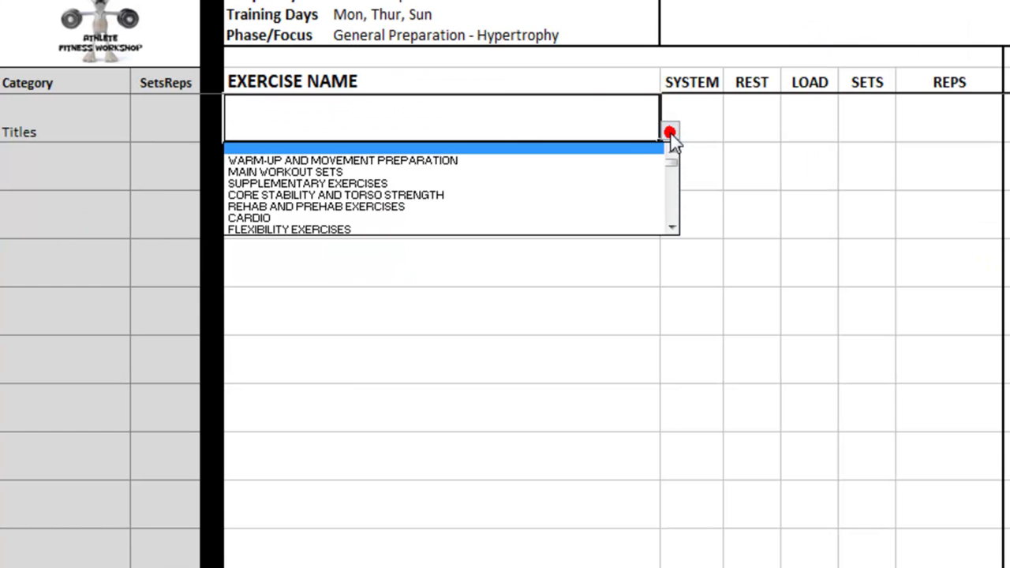
click(624, 162)
Step: Set the category of the three rows below the warm-up heading to Prep & Function
click(82, 170)
click(139, 177)
click(47, 209)
click(91, 205)
click(139, 225)
click(111, 257)
click(126, 278)
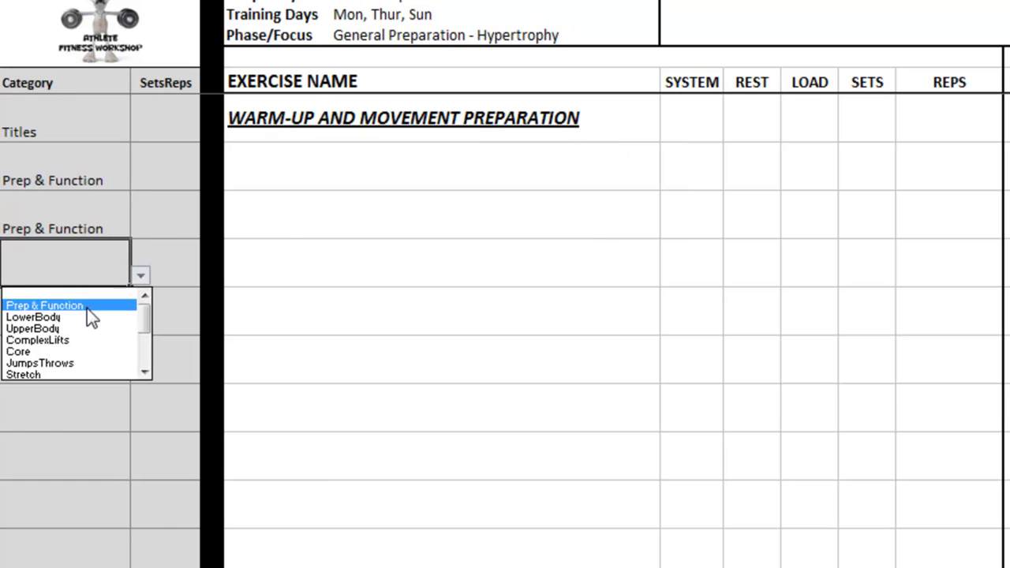
click(86, 304)
Step: Choose "Skipping - 3 x 60s" as the exercise in the first Prep & Function row
click(322, 173)
click(671, 181)
click(671, 275)
click(672, 275)
click(671, 275)
click(672, 275)
click(672, 275)
scroll(671, 208, up, 2)
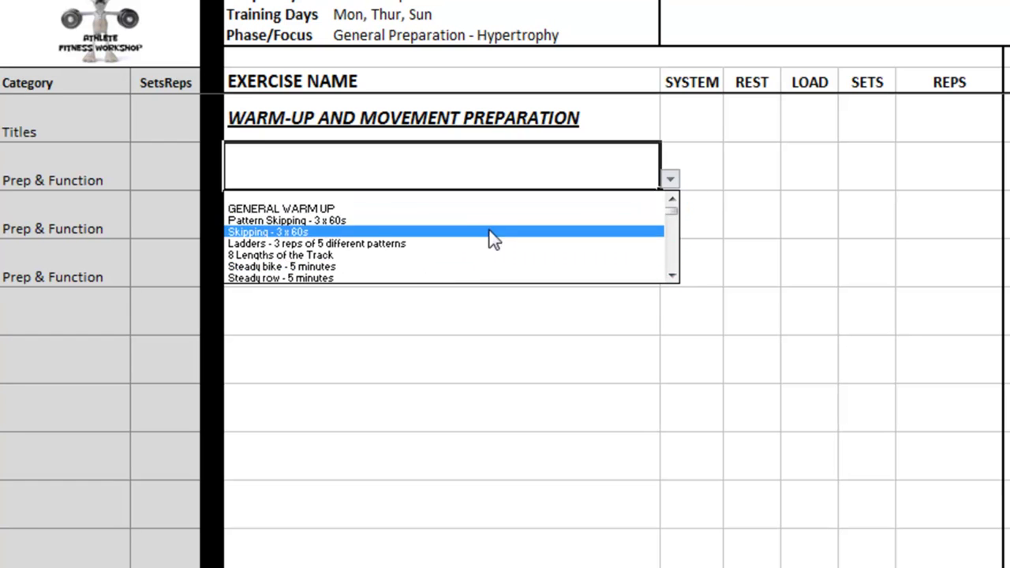
click(495, 240)
Step: Choose Hop-Rotate-Hop as the exercise in the second Prep & Function row
click(358, 214)
click(671, 227)
click(671, 324)
click(672, 325)
click(672, 325)
click(672, 325)
click(672, 324)
click(672, 324)
click(672, 324)
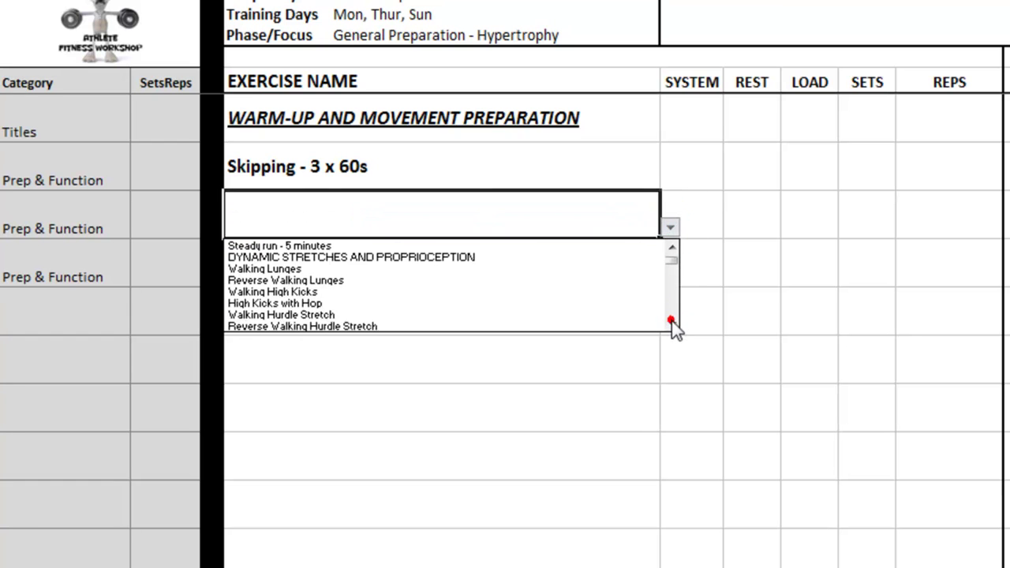
click(671, 324)
click(672, 324)
click(672, 325)
click(672, 324)
click(672, 325)
click(672, 324)
click(672, 324)
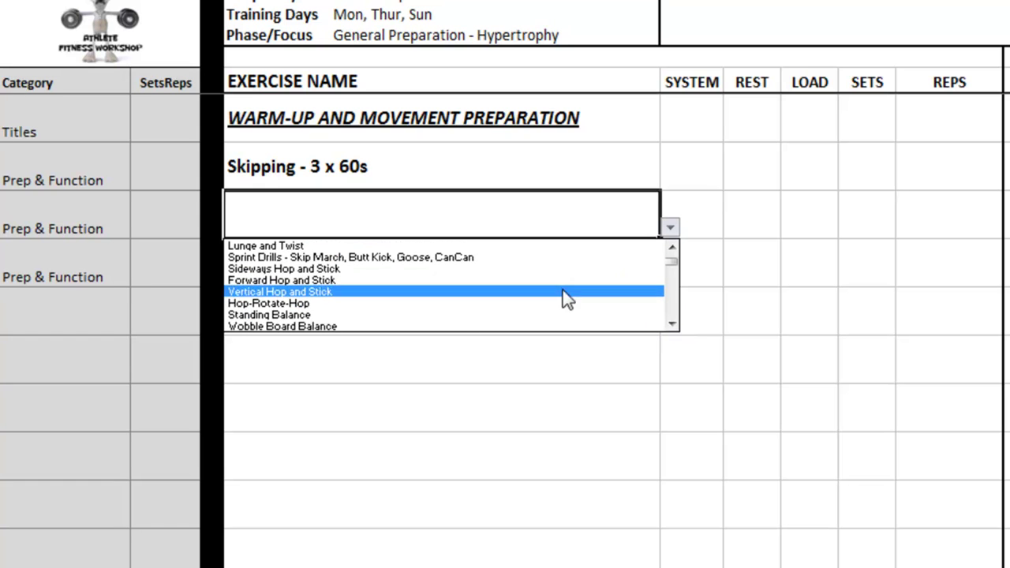
click(557, 305)
Step: Choose YTWL as the exercise in the third Prep & Function row
click(461, 264)
click(670, 275)
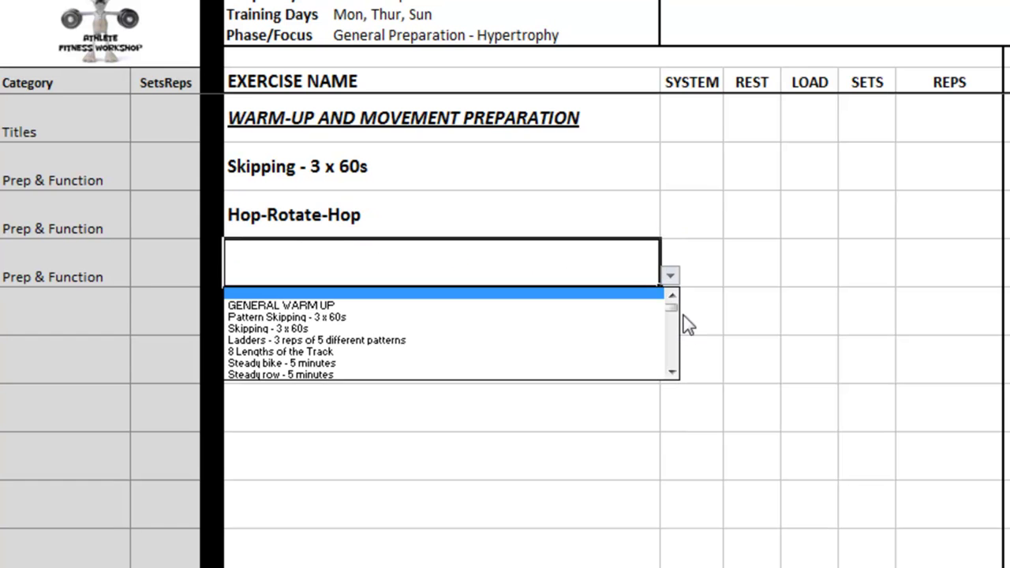
drag(672, 300, 670, 308)
click(672, 373)
click(673, 373)
click(672, 373)
click(673, 372)
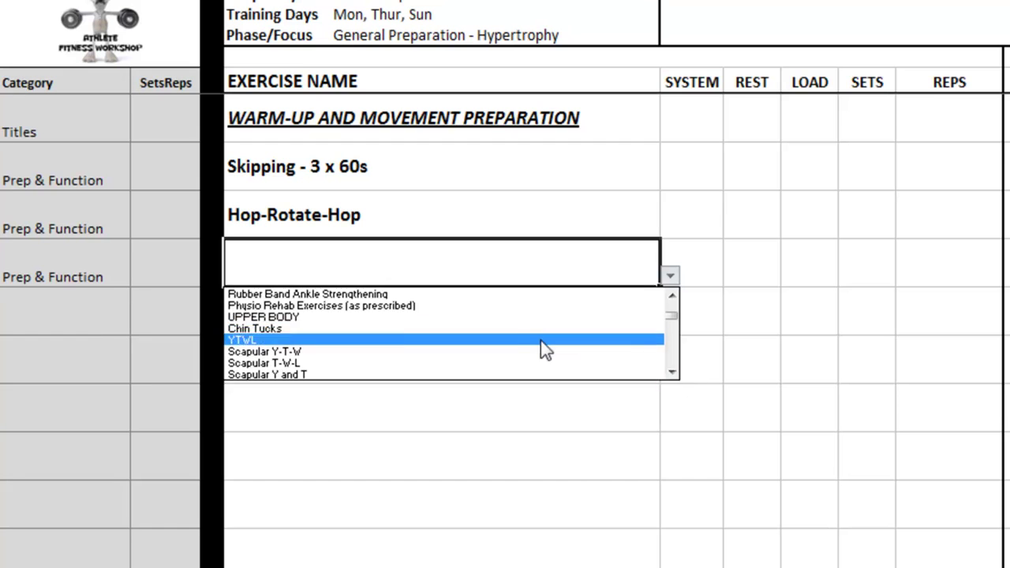
click(541, 340)
Step: Leave one row empty below YTWL, set the following row's category to Titles and choose MAIN WORKOUT SETS as its heading
click(92, 347)
click(145, 371)
click(144, 469)
click(145, 469)
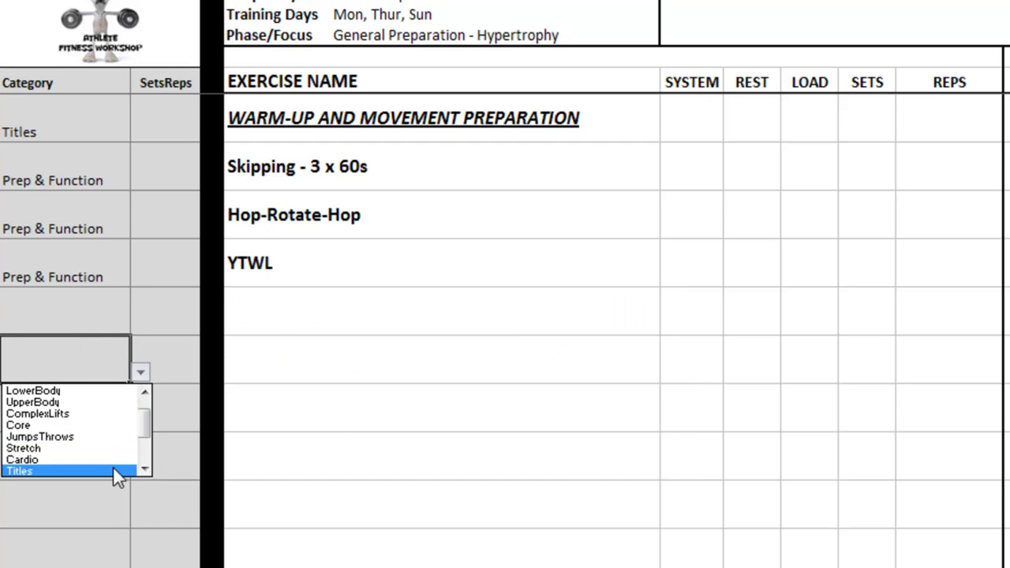
click(115, 471)
click(307, 359)
click(672, 374)
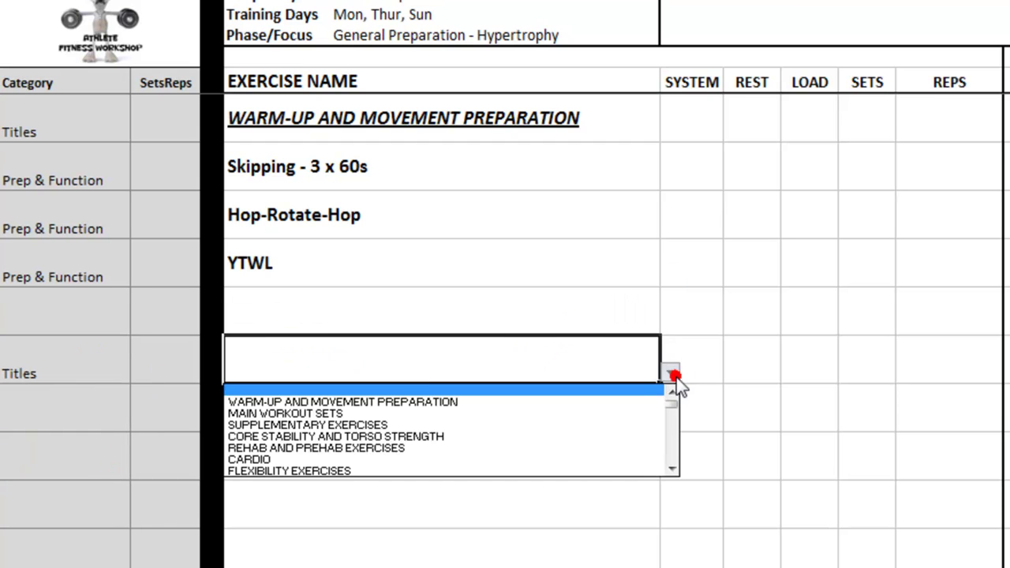
click(643, 413)
Step: Set the categories of the three rows below MAIN WORKOUT SETS to LowerBody, ComplexLifts and UpperBody
click(105, 409)
click(137, 418)
click(102, 462)
click(119, 464)
click(141, 469)
click(98, 540)
click(96, 521)
click(140, 520)
click(101, 559)
scroll(65, 292, down, 2)
click(79, 270)
Step: Copy the LowerBody, ComplexLifts and UpperBody category cells into the six rows below them
drag(71, 128, 81, 215)
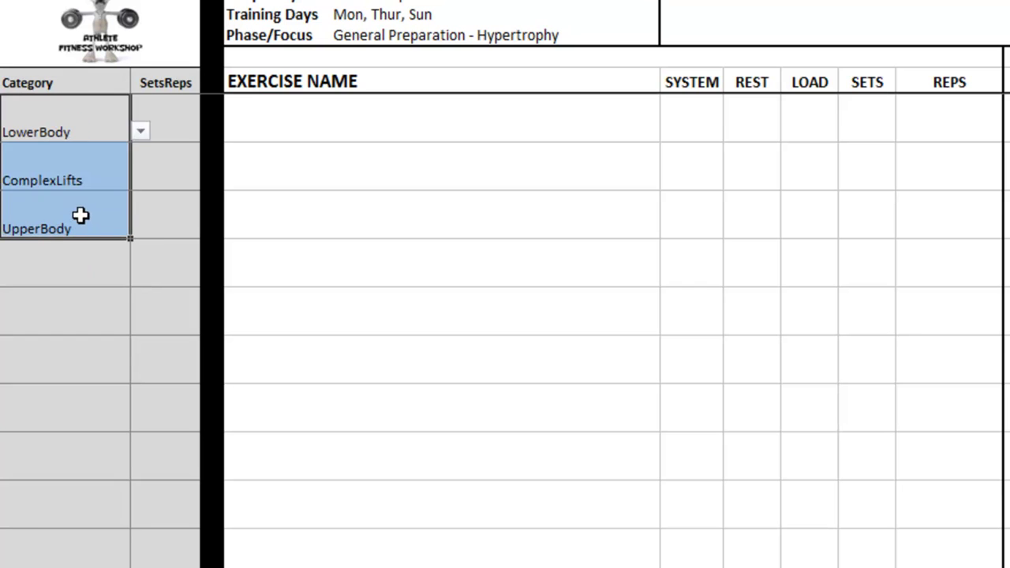
click(49, 264)
text(LowerBody ComplexLifts UpperBody)
click(59, 411)
text(LowerBody ComplexLifts UpperBody)
Step: Leave one row empty below the copied categories, set the following row's category to Titles and choose a section heading for it
scroll(79, 417, down, 2)
click(45, 264)
click(102, 302)
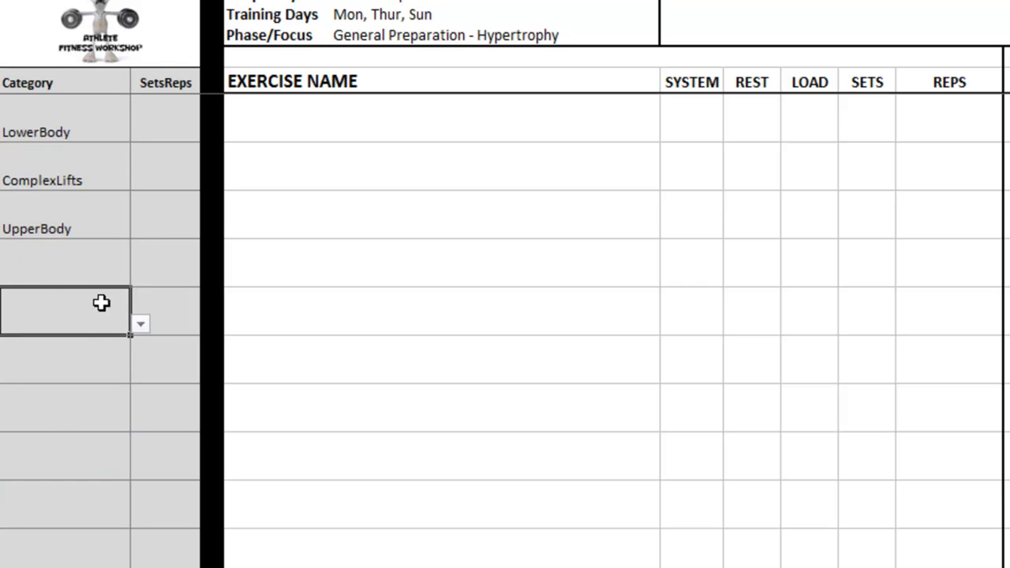
click(140, 321)
click(146, 424)
click(147, 424)
click(84, 404)
click(275, 327)
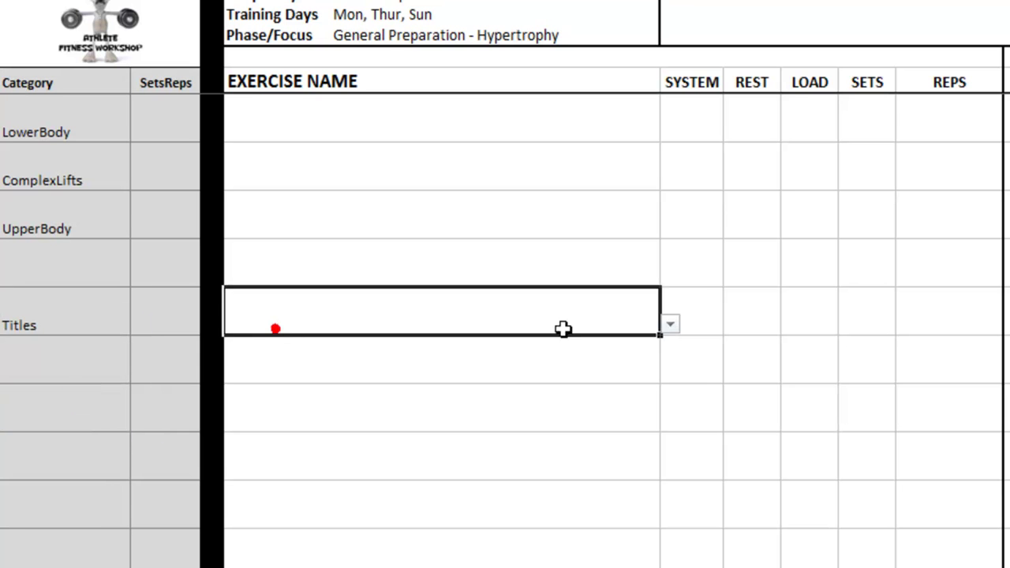
click(669, 327)
click(608, 388)
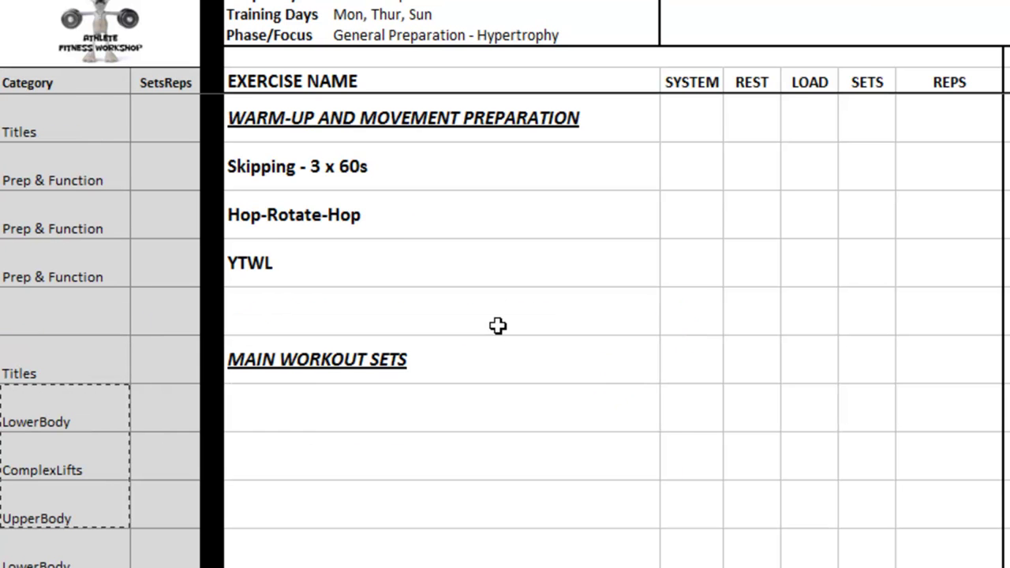
Step: Choose Back Squat, Kettle Bell Swings - 2 hands and Chin Ups as the first three exercises below MAIN WORKOUT SETS
click(329, 408)
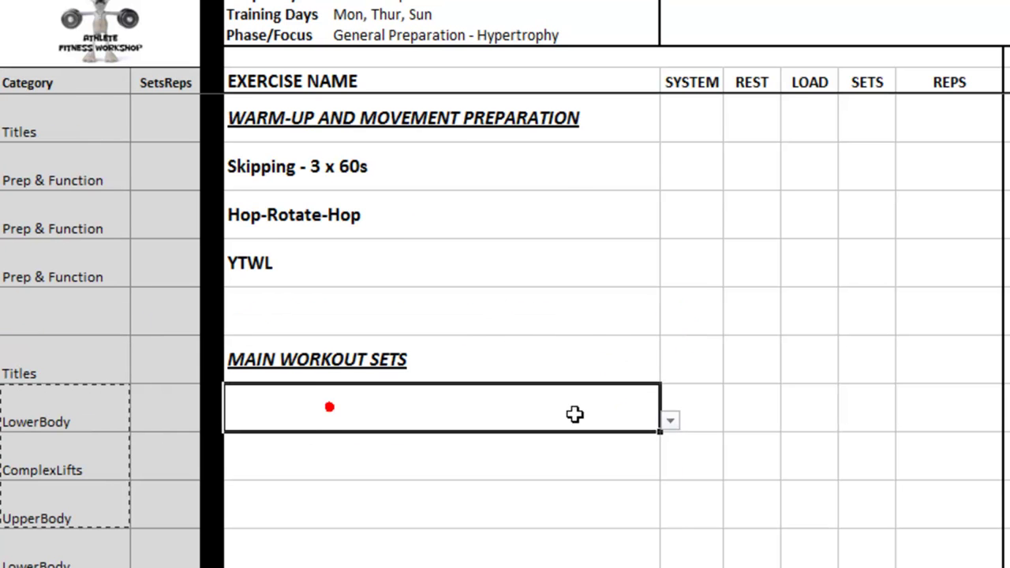
click(670, 424)
click(611, 448)
click(542, 458)
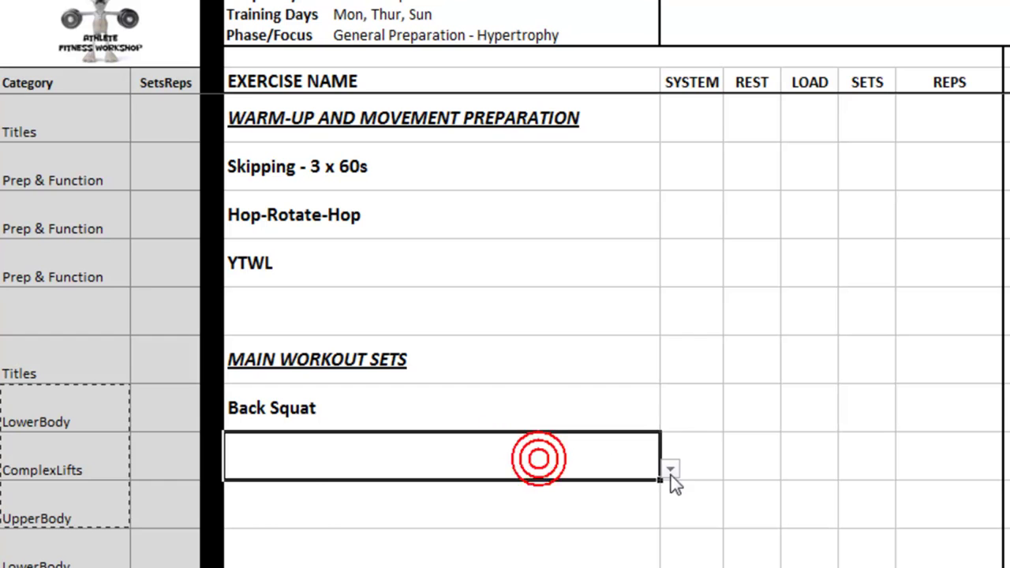
click(670, 470)
scroll(564, 548, down, 3)
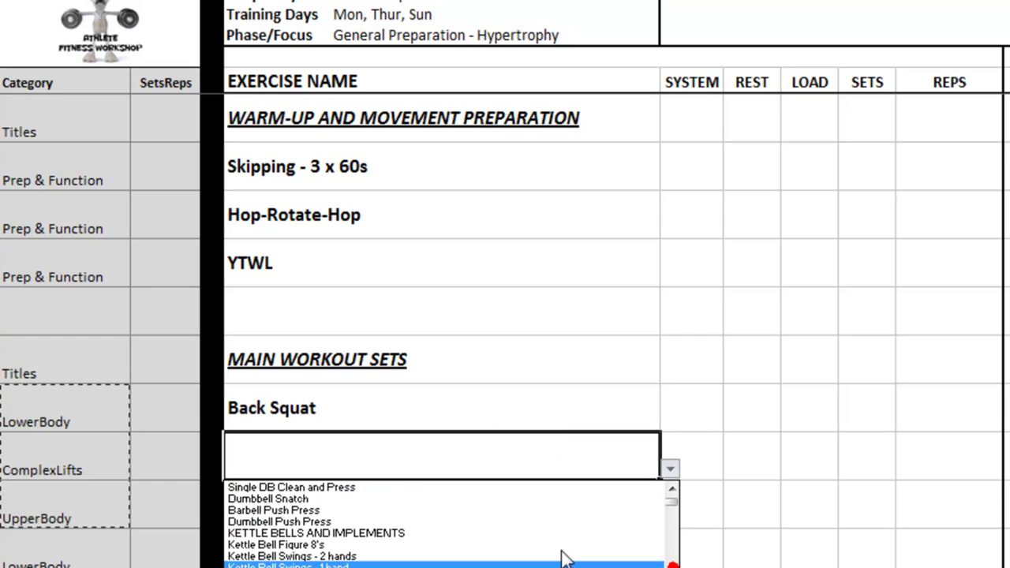
click(534, 556)
click(437, 505)
click(670, 517)
click(635, 544)
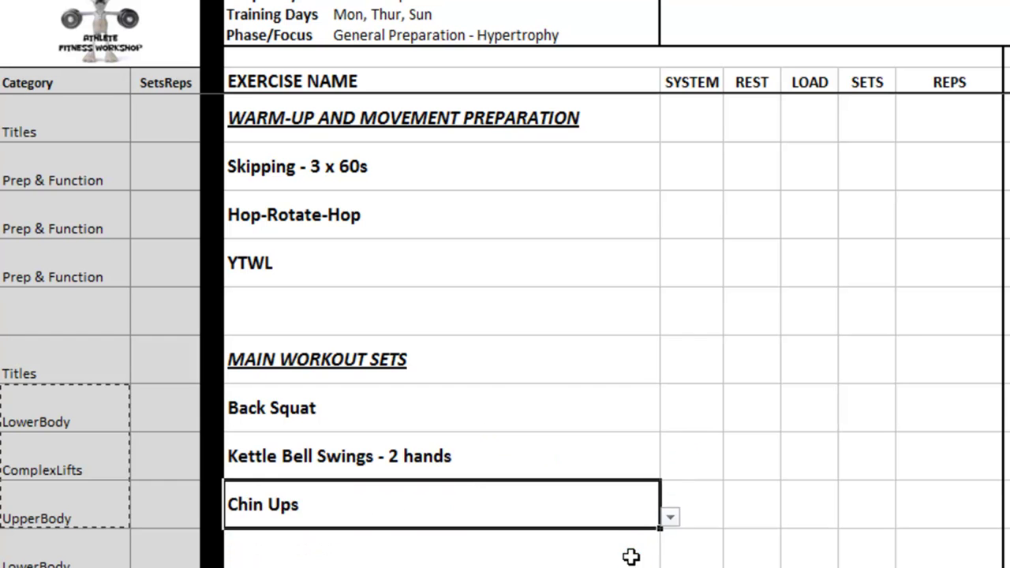
Step: Choose Deadlift - Off the Pins and Turkish Get Up as the exercises in the two rows below Chin Ups
scroll(523, 487, down, 2)
click(472, 264)
click(669, 275)
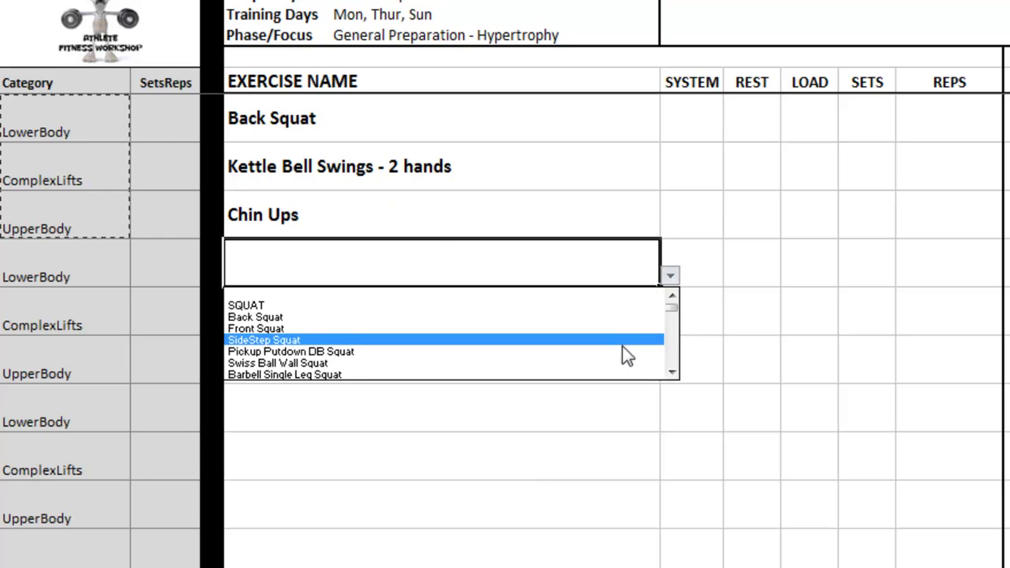
scroll(674, 372, down, 3)
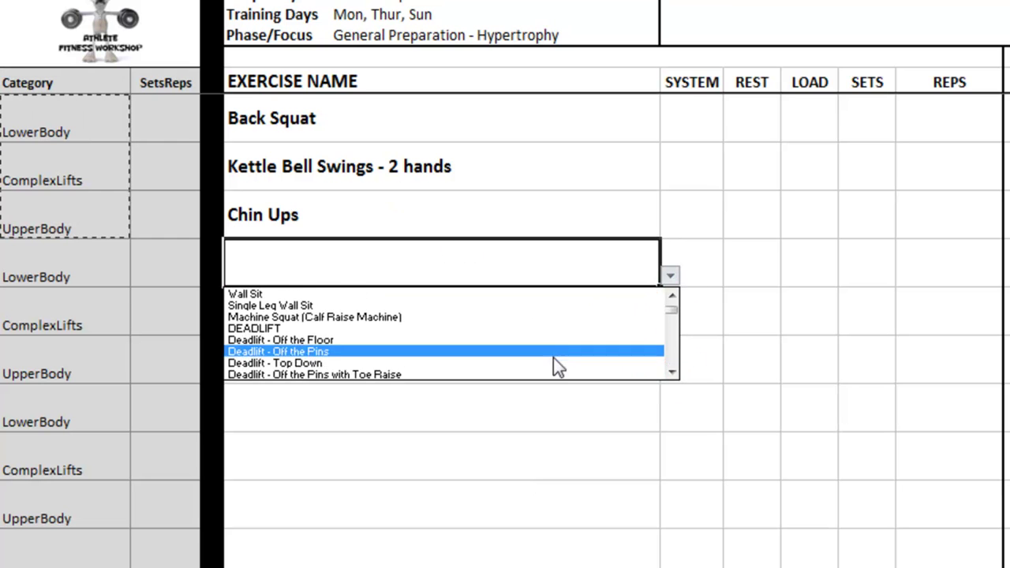
click(555, 353)
click(410, 324)
click(670, 323)
drag(672, 419, 672, 419)
click(591, 404)
Step: Choose Alternate DB Bench Press - Incline as the exercise in the UpperBody row below Turkish Get Up
click(411, 359)
click(670, 372)
click(672, 441)
click(672, 440)
click(673, 469)
click(673, 468)
drag(673, 471, 674, 461)
click(533, 444)
Step: Choose Walking Lunges and Tyre Flips as the exercises in the last LowerBody and ComplexLifts rows
click(412, 409)
click(670, 421)
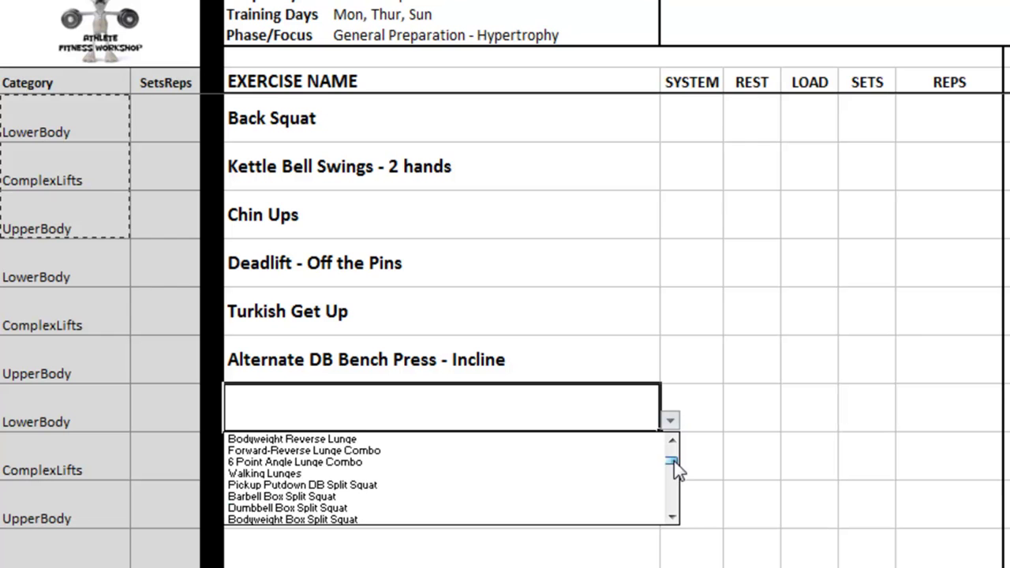
click(529, 478)
click(399, 455)
click(670, 469)
click(673, 562)
drag(672, 562, 673, 563)
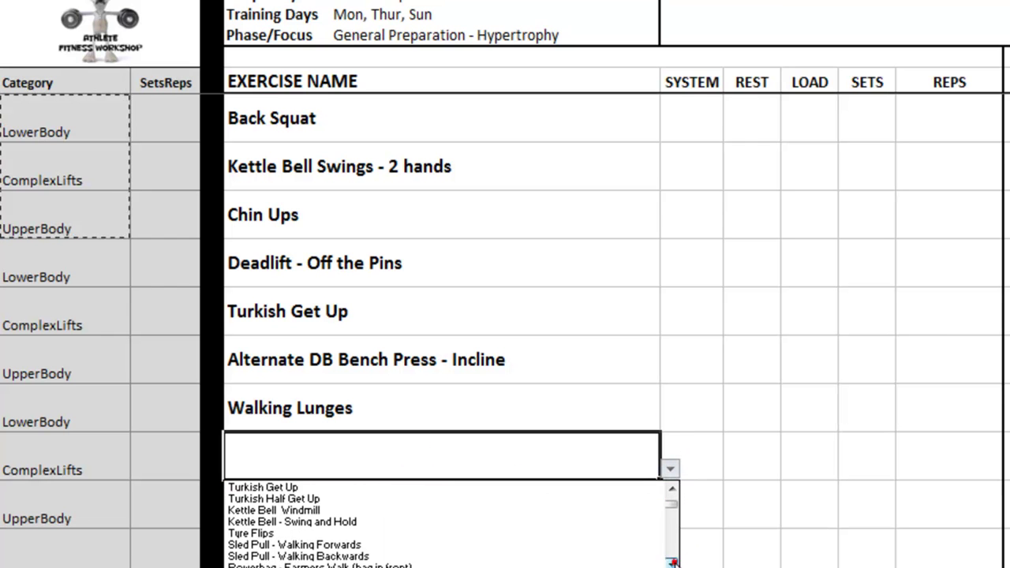
click(557, 535)
Step: Enter Dips as the exercise in the last UpperBody row, below Tyre Flips
click(405, 509)
click(670, 518)
click(670, 545)
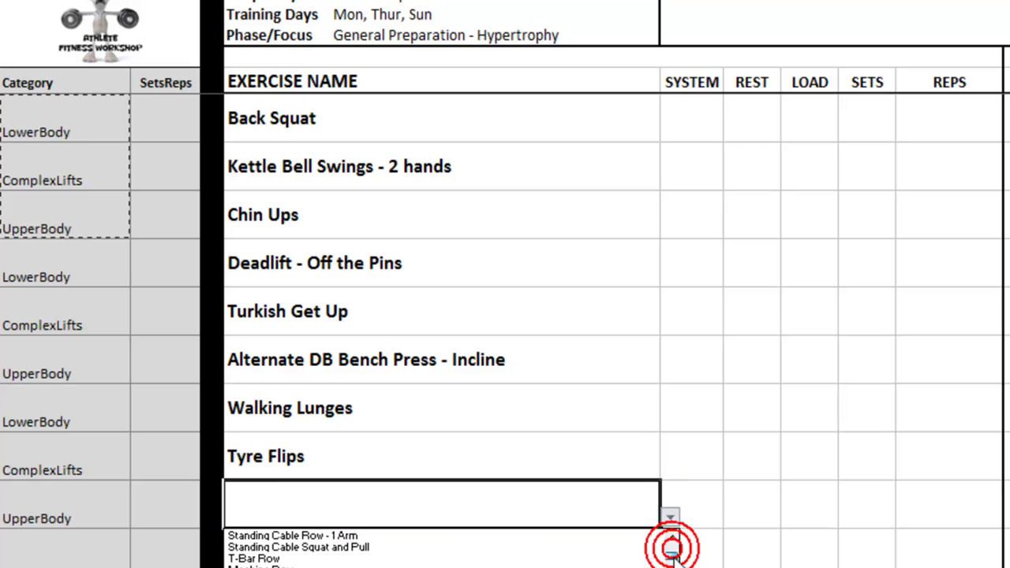
key(Escape)
text(Dips)
key(Return)
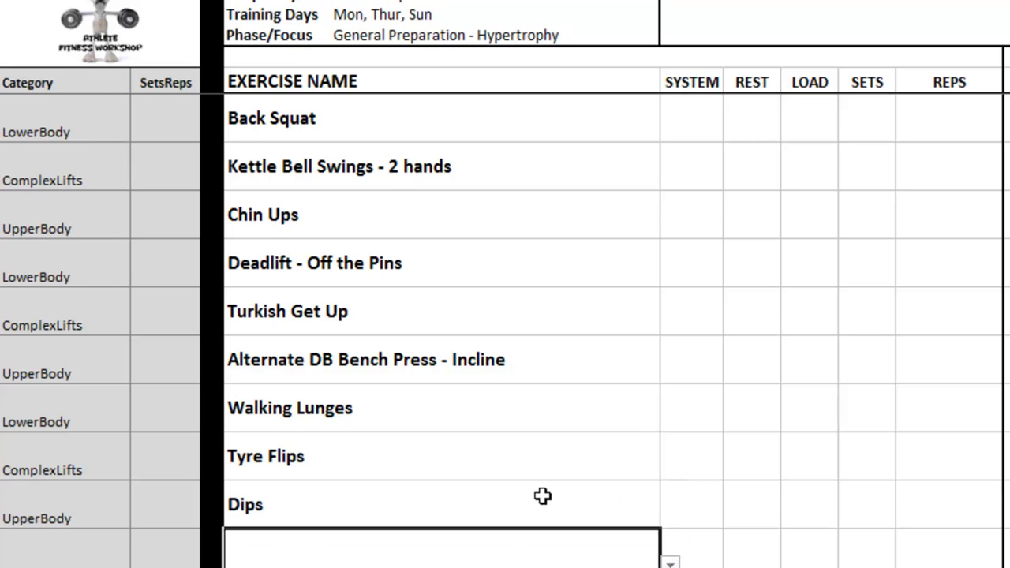
Step: Set the SetsReps value to 2x12 for Hop-Rotate-Hop and 2x8 for YTWL
scroll(543, 501, up, 2)
click(180, 220)
text(2x12)
key(Return)
text(2x8)
key(Return)
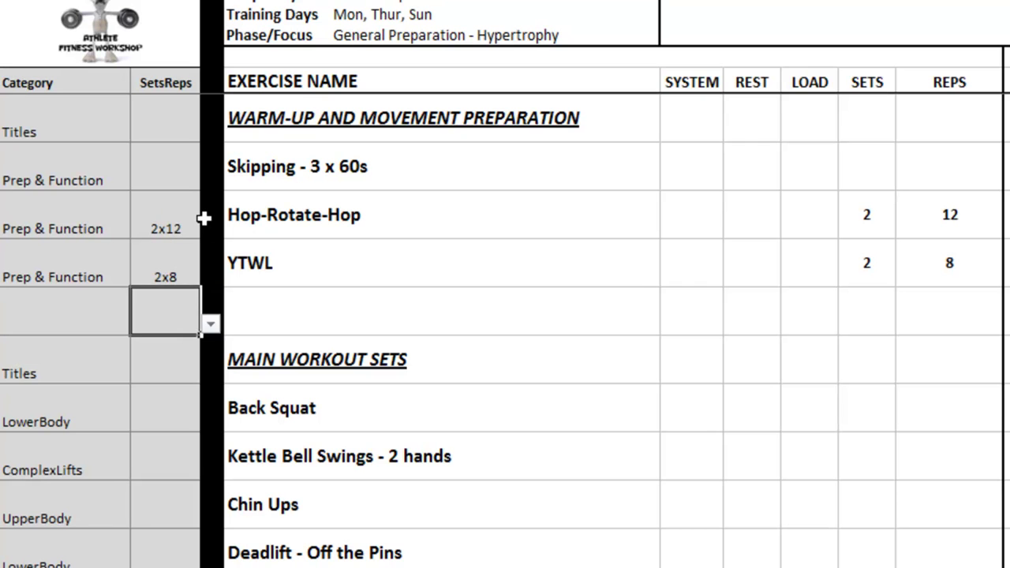
Step: Set the system to Circuit for Hop-Rotate-Hop and YTWL, and YTWL's rest to 30s
click(706, 214)
click(734, 226)
click(691, 253)
click(718, 255)
click(734, 274)
click(685, 301)
click(752, 263)
click(790, 275)
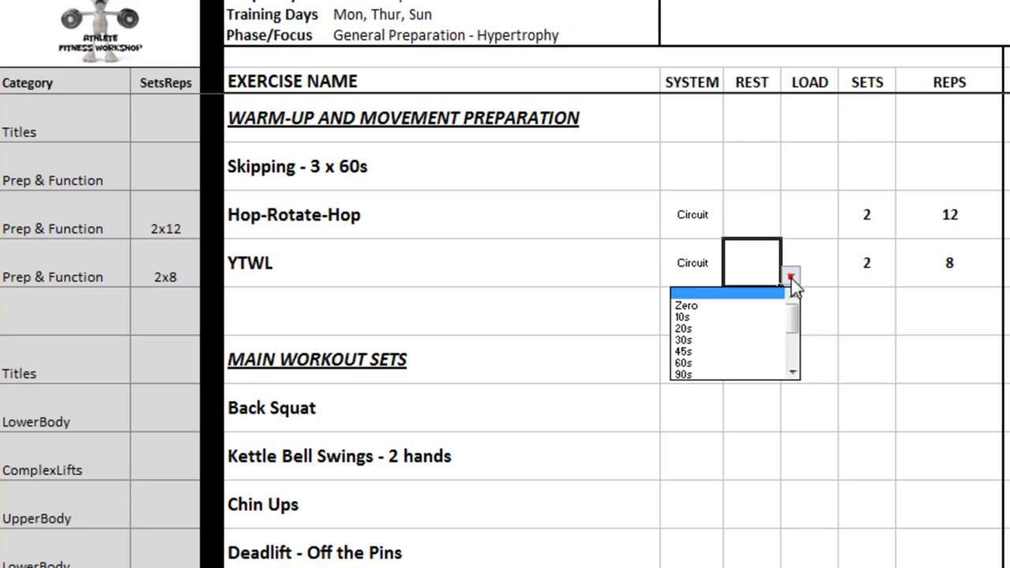
click(715, 342)
Step: Set the SetsReps value to 4x8 for Back Squat and 4x10 for Kettle Bell Swings - 2 hands
click(171, 409)
click(209, 419)
click(190, 413)
text(4)
key(Return)
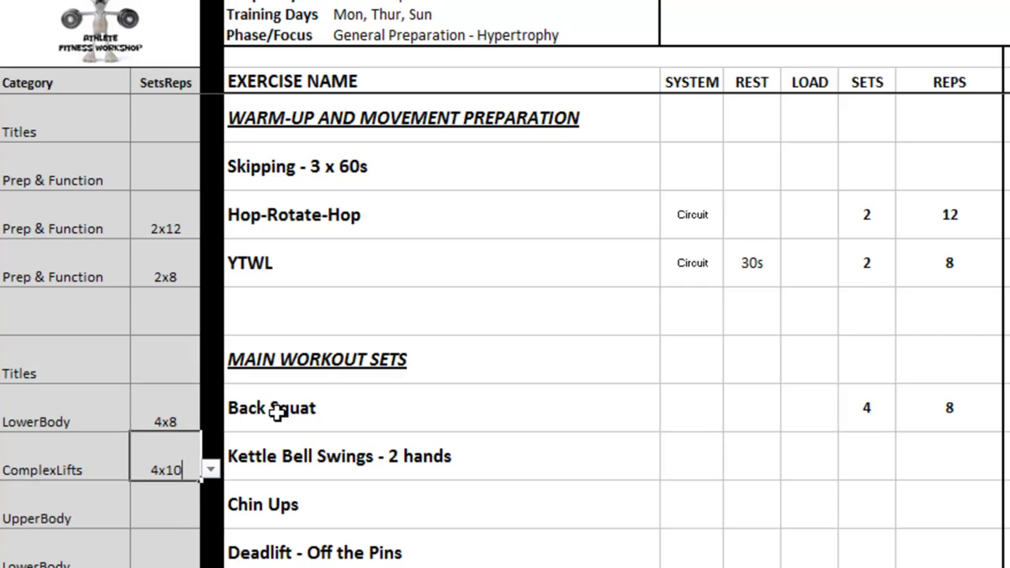
text(4x10)
key(Return)
Step: Set the system to Superset1 for Back Squat and Superset2 for Kettle Bell Swings - 2 hands
click(702, 413)
click(734, 421)
click(675, 513)
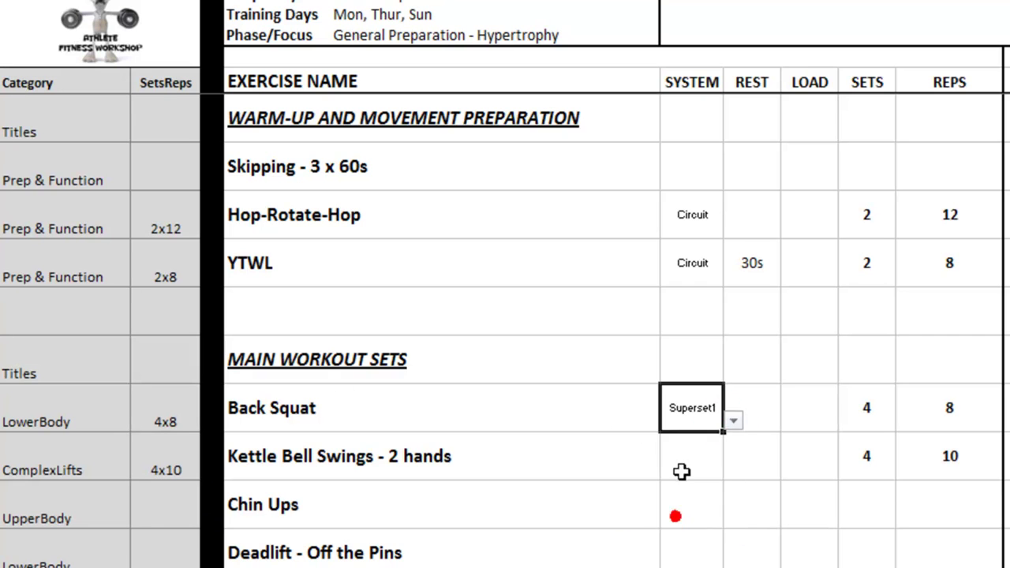
click(683, 471)
click(734, 469)
scroll(710, 537, down, 1)
click(641, 545)
Step: Set the SetsReps value to max3 for Chin Ups and 3x8 for Deadlift - Off the Pins
scroll(624, 524, down, 1)
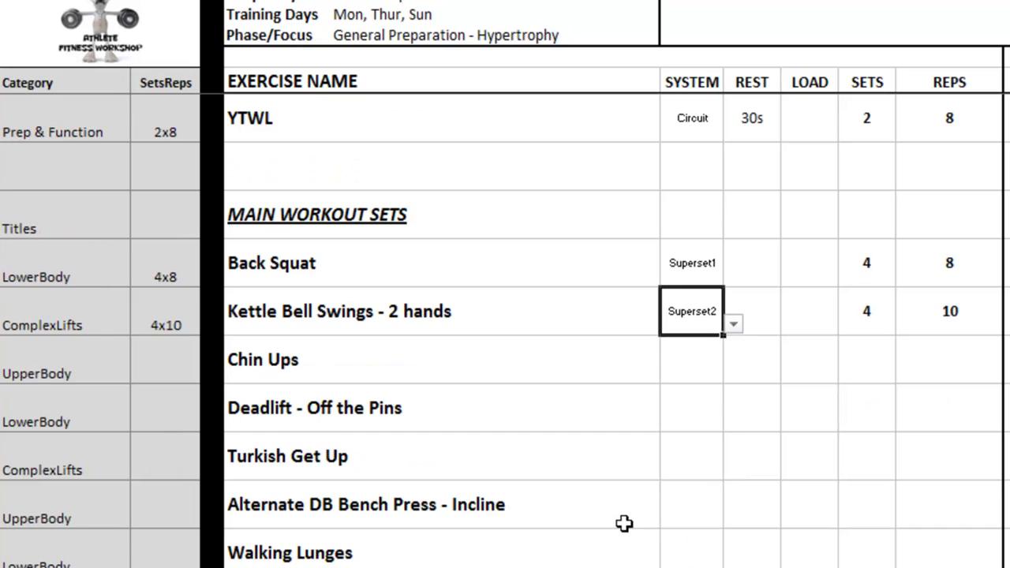
click(169, 356)
text(max)
key(Return)
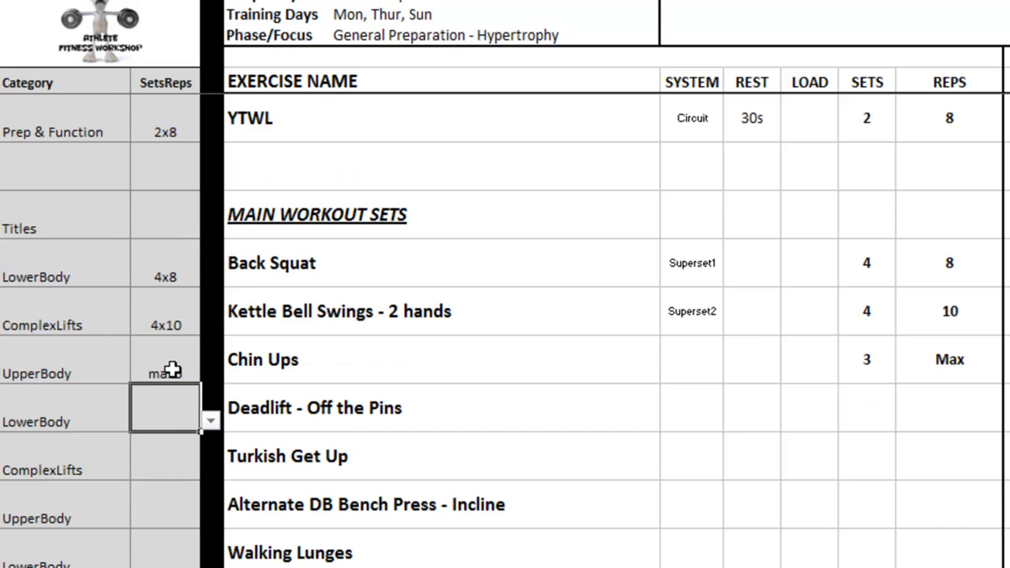
text(3x8)
key(Return)
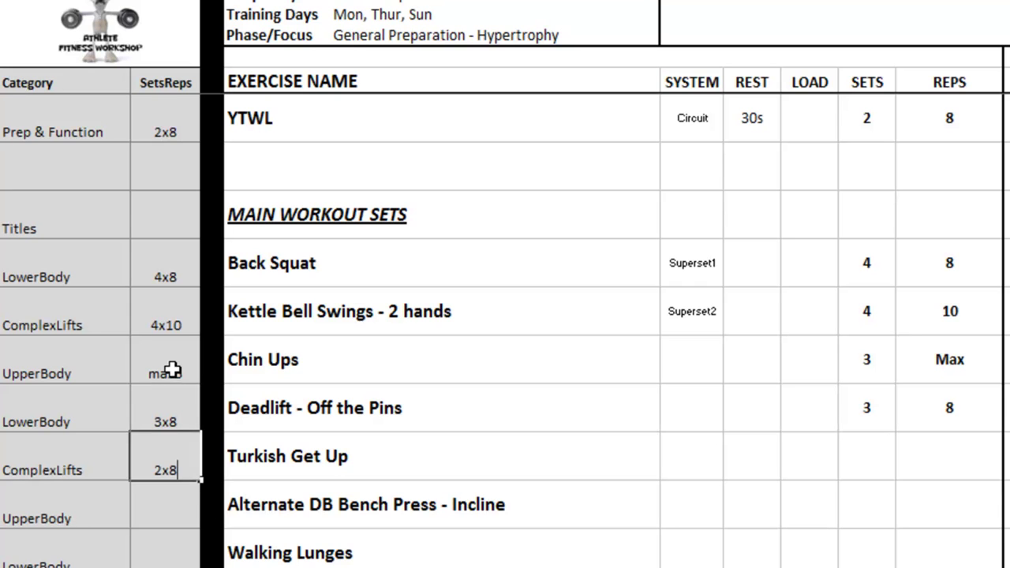
Step: Enter SetsReps 2x8 for Turkish Get Up, 3x10 for Alternate DB Bench Press, 2x20 for Walking Lunges, 2x10 for Tyre Flips and 2x12 for Dips
key(Return)
text(3x1)
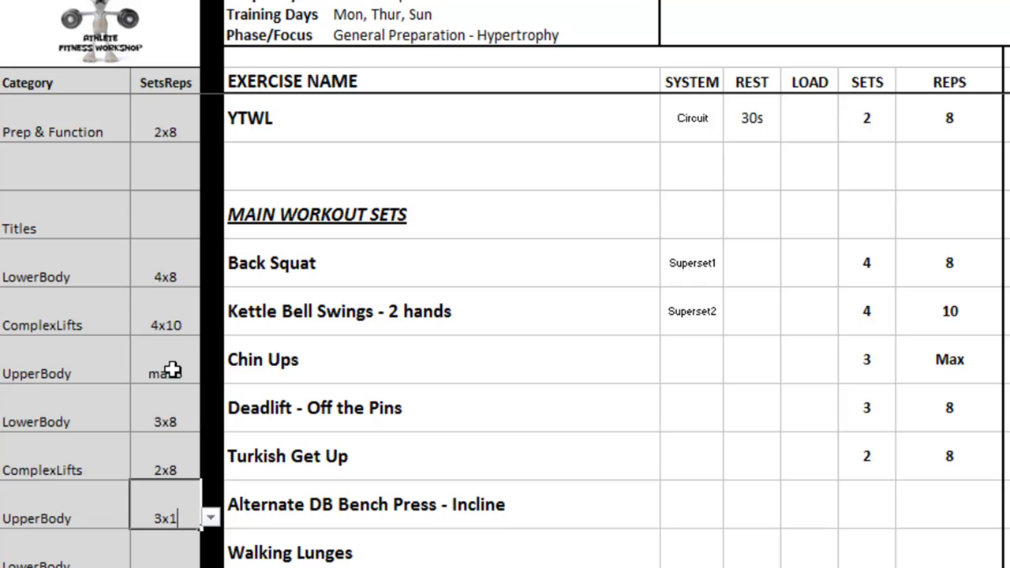
text(0)
key(Return)
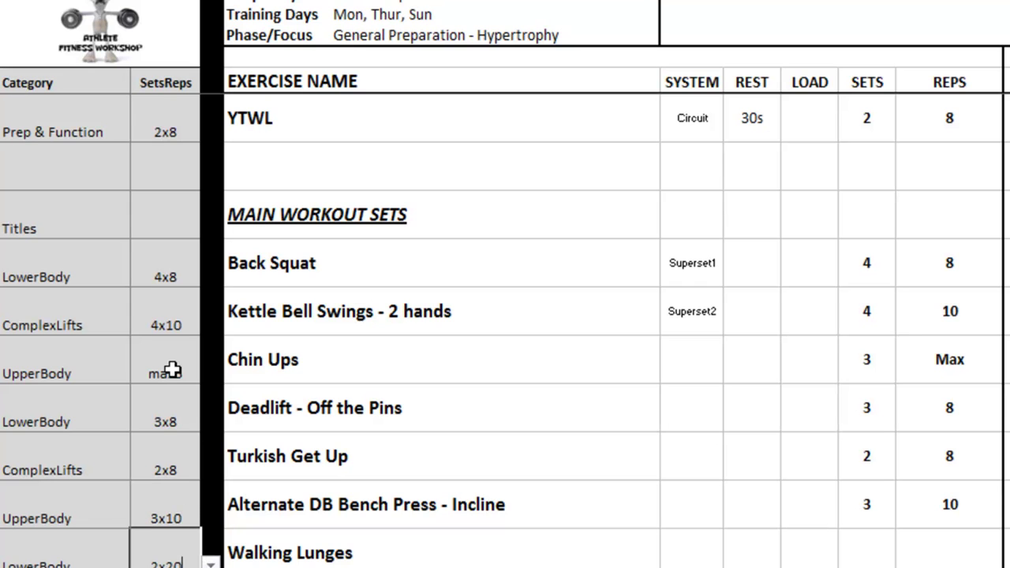
key(Return)
scroll(171, 371, down, 1)
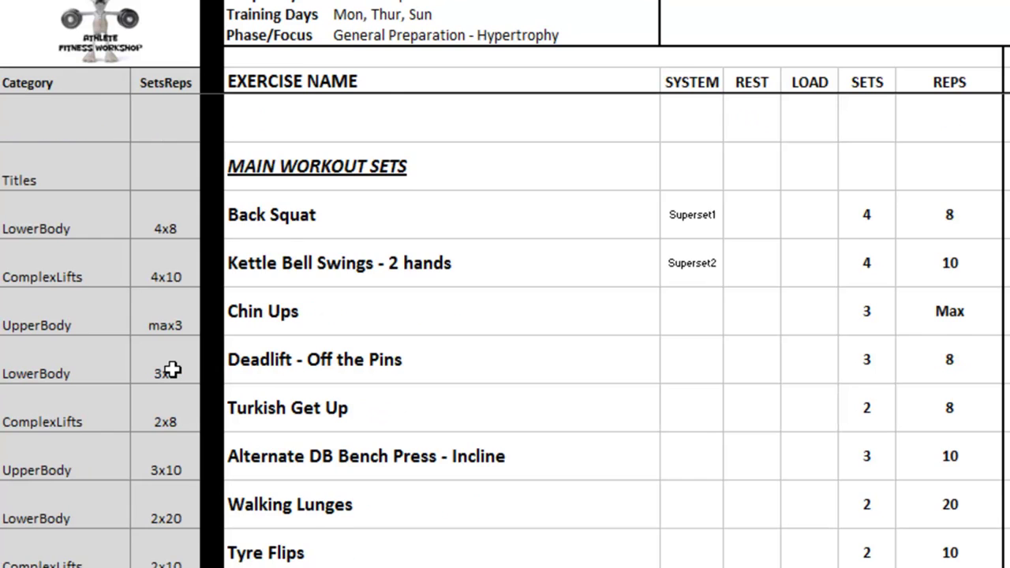
scroll(171, 372, down, 2)
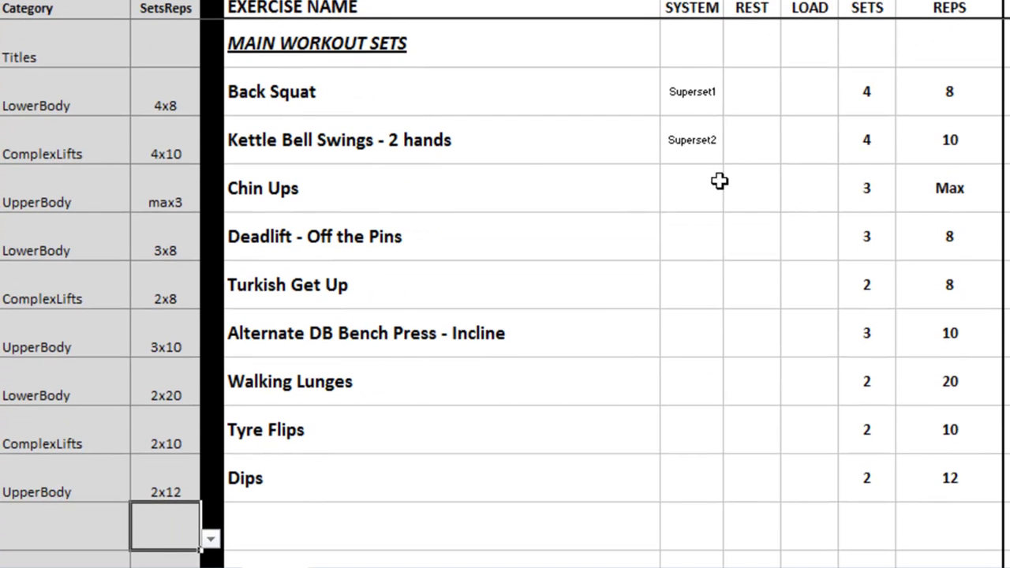
Step: Change the Kettle Bell Swings system to Superset1 and set Chin Ups and Deadlift - Off the Pins to Superset2
click(697, 140)
key(Down)
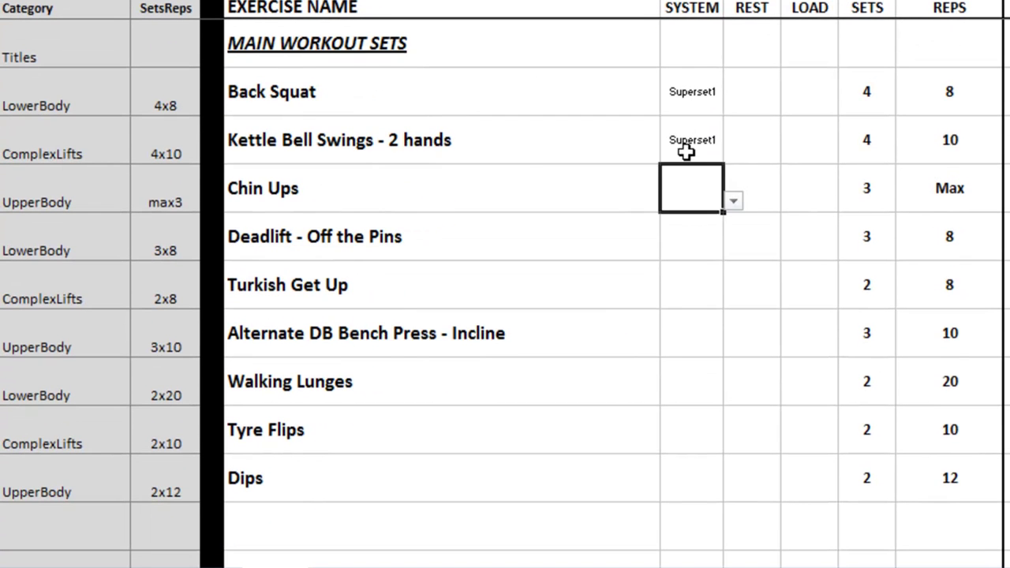
key(F2)
key(BackSpace)
text(2)
key(Return)
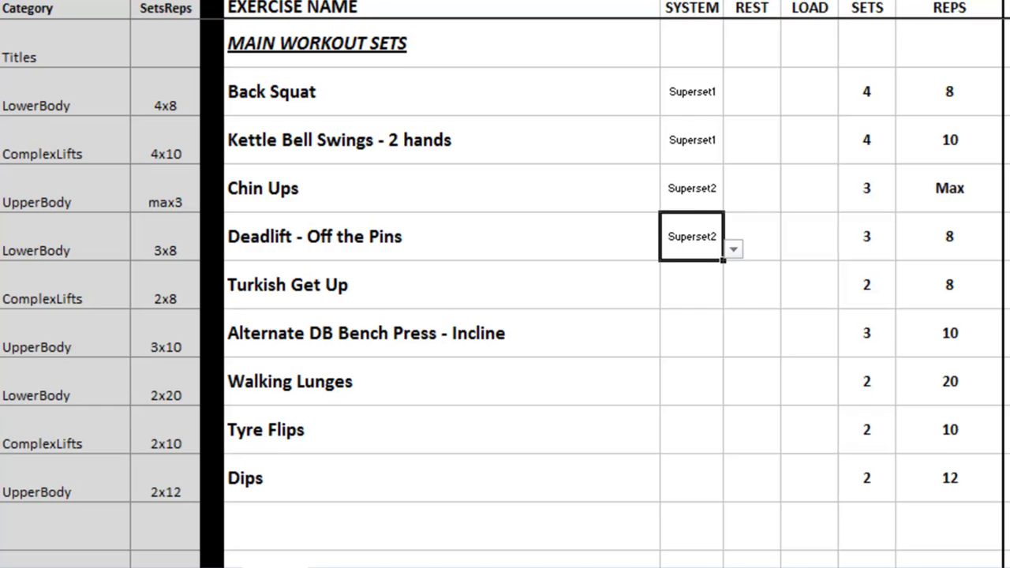
Step: Set Turkish Get Up's system to Superset3
key(Down)
key(F2)
key(BackSpace)
text(3)
key(Return)
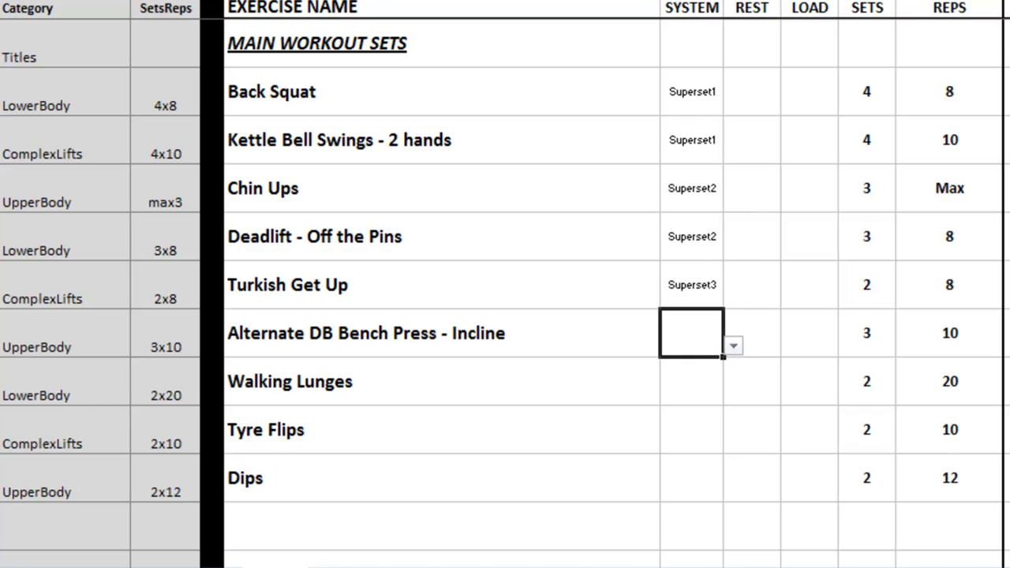
Step: Set the system to Superset3 for Alternate DB Bench Press - Incline and to Superset4 for Walking Lunges, Tyre Flips and Dips
key(Down)
key(F2)
key(BackSpace)
text(4)
key(Return)
key(ctrl+d)
key(Return)
key(ctrl+d)
key(Return)
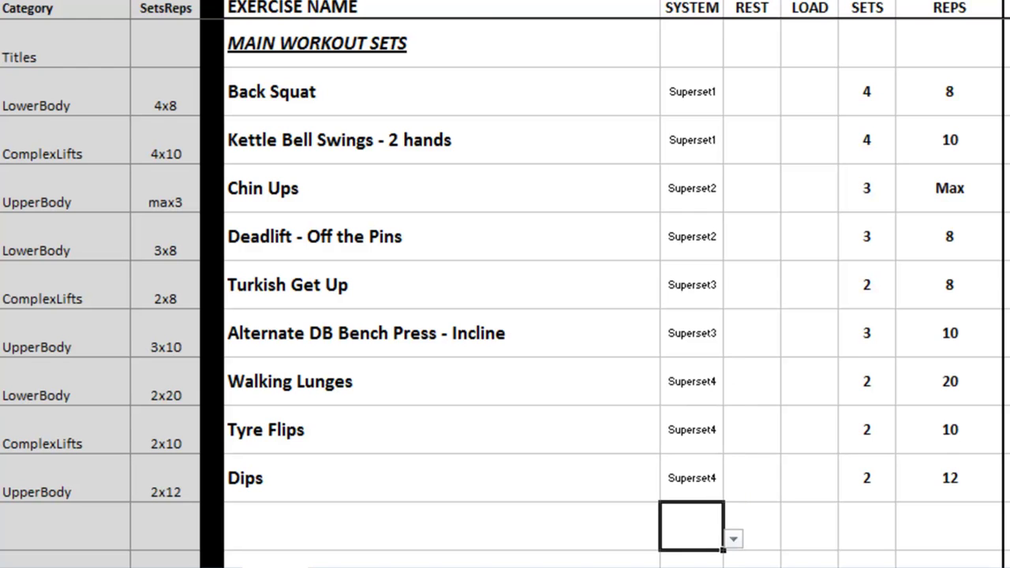
Step: Set the rest to 60s for Kettle Bell Swings, Deadlift and Alternate DB Bench Press, and to 90s for Dips
click(770, 148)
click(790, 149)
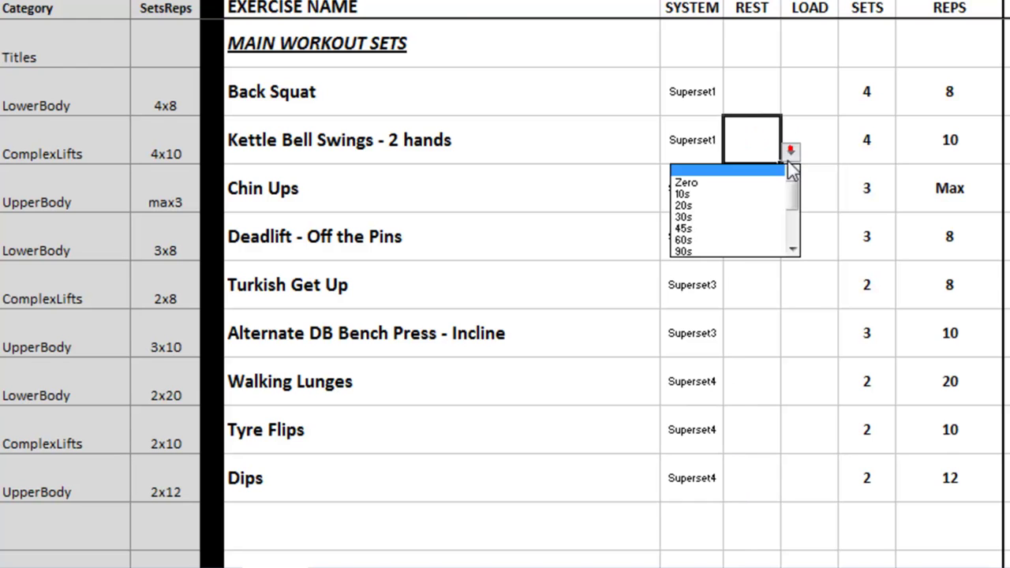
click(737, 245)
click(756, 236)
click(791, 249)
click(718, 334)
click(755, 334)
click(790, 345)
click(745, 434)
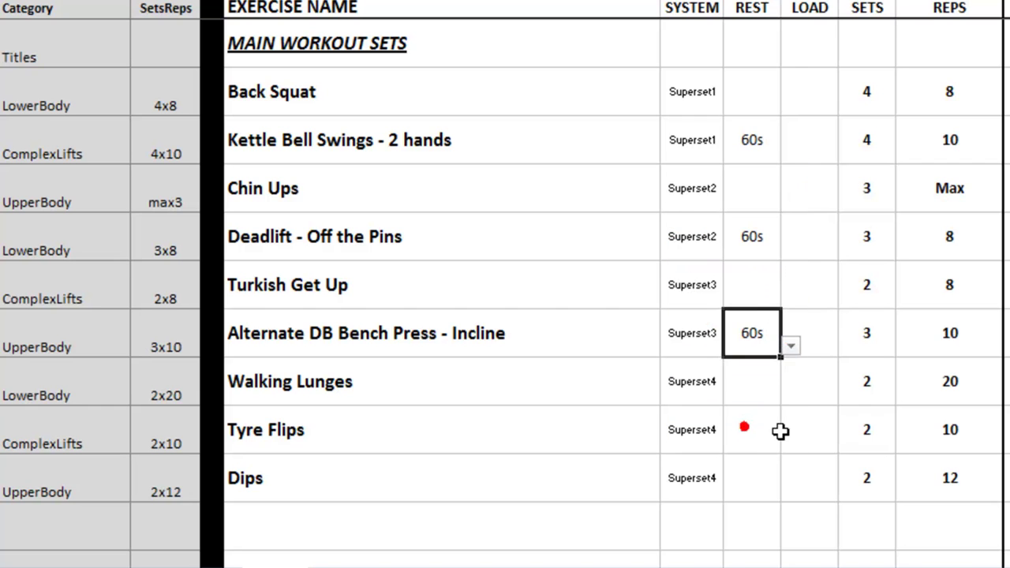
click(756, 471)
click(790, 490)
click(758, 553)
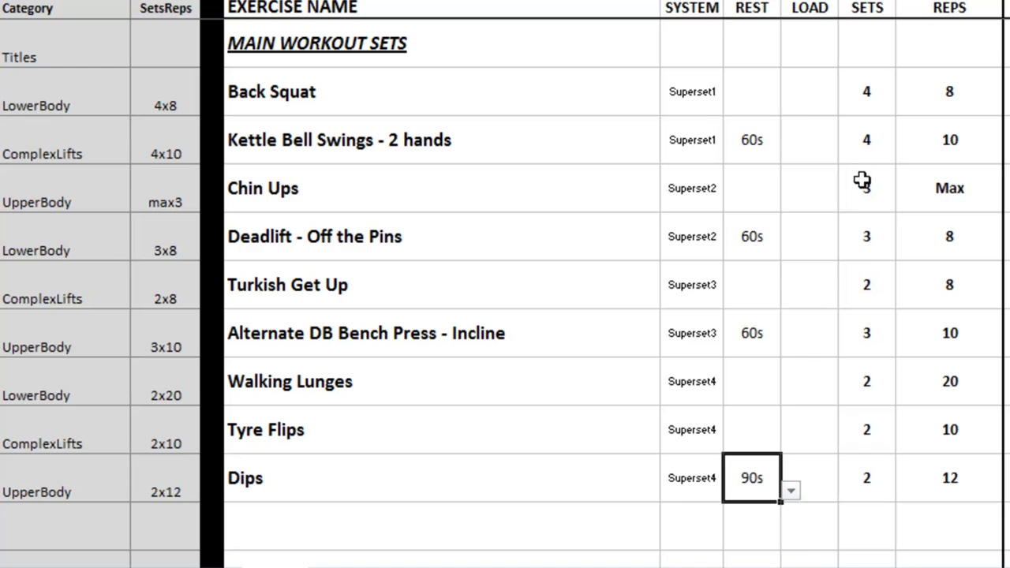
Step: Set the load to 85% for Back Squat and 20 for Kettle Bell Swings - 2 hands
click(806, 100)
click(848, 104)
click(803, 185)
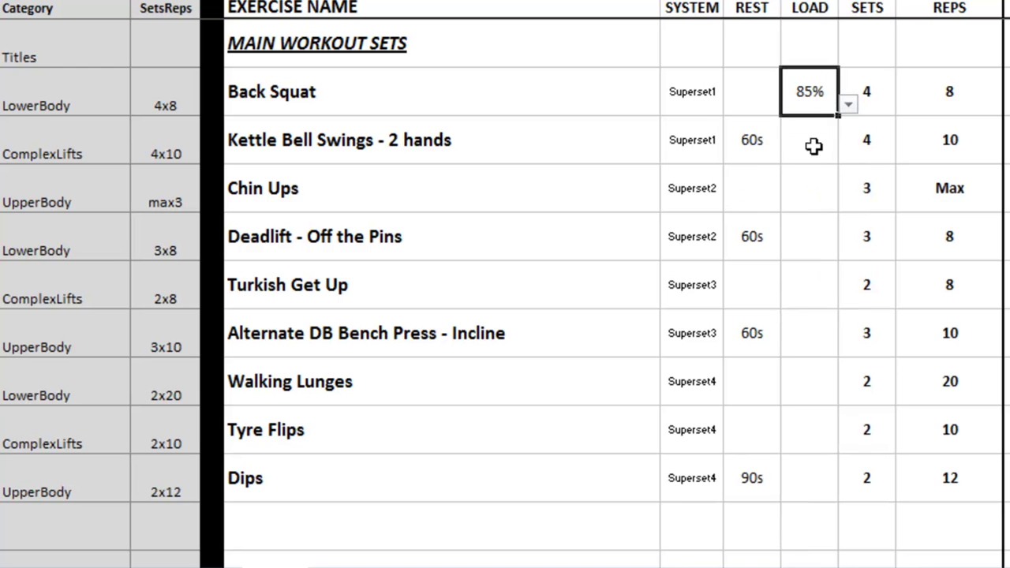
click(814, 147)
click(847, 153)
key(Escape)
text(20)
key(Return)
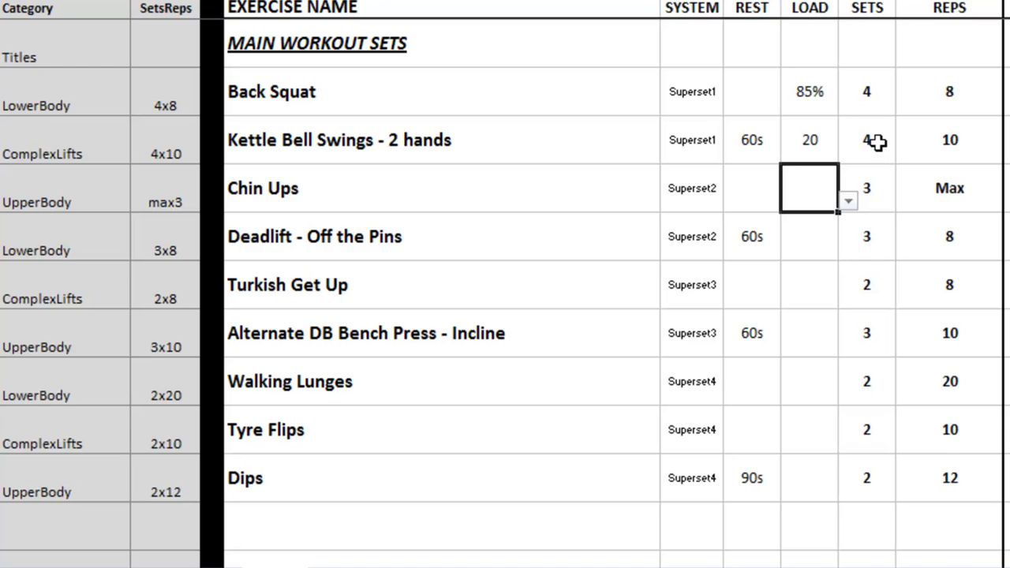
Step: Leave the Chin Ups load empty and set the load to 120 for Deadlift and 15 for Turkish Get Up
key(Down)
text(120)
key(Return)
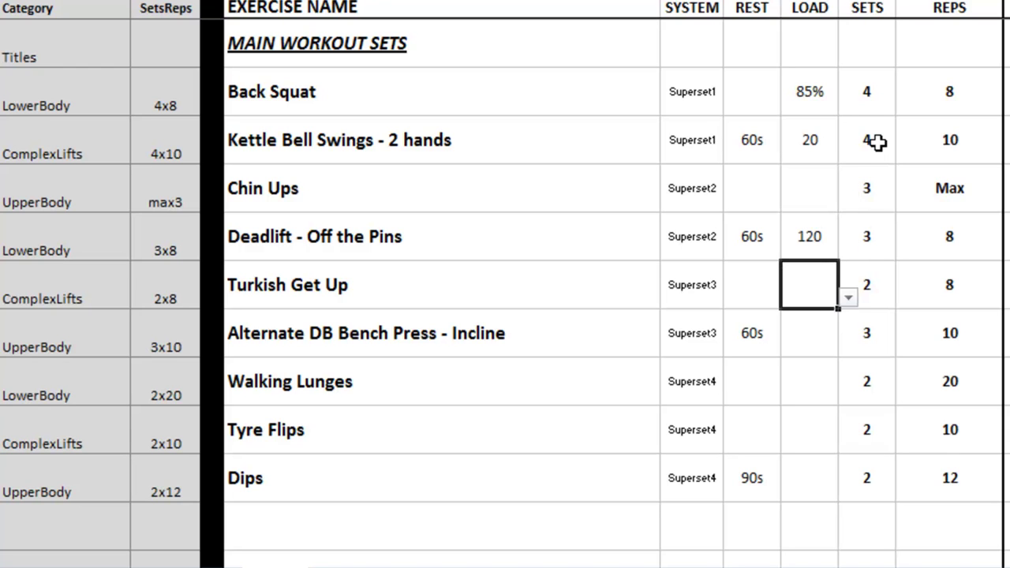
key(Return)
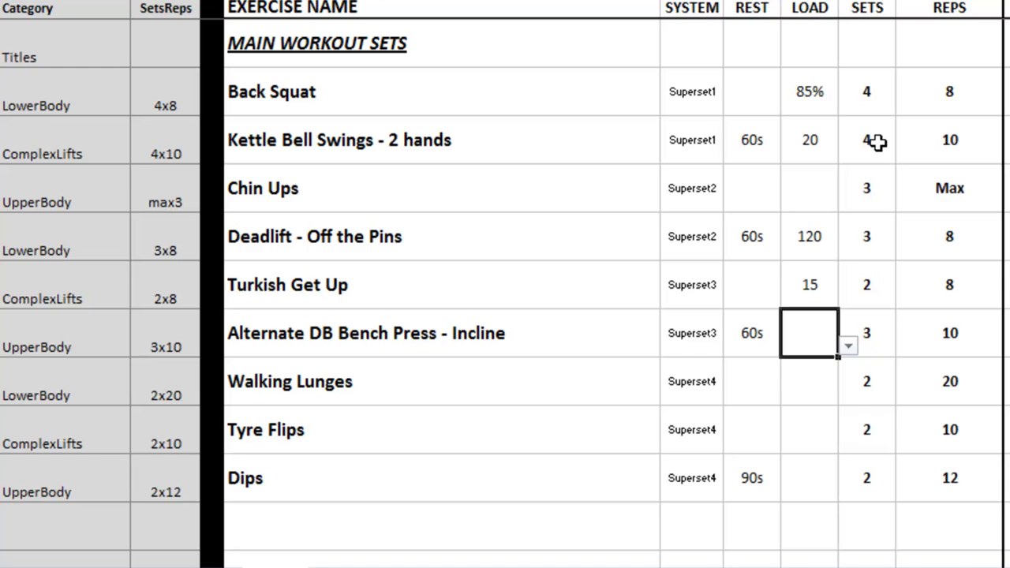
Step: Set the load to 85% for Alternate DB Bench Press - Incline and Walking Lunges, leaving Tyre Flips and Dips empty
text(85%)
key(Return)
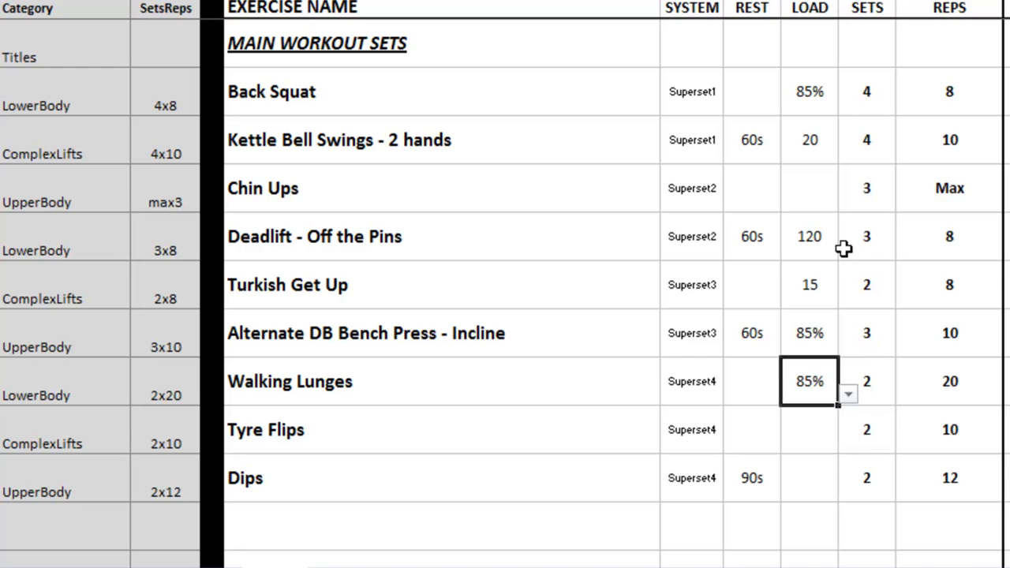
key(Return)
key(Return)
key(Return)
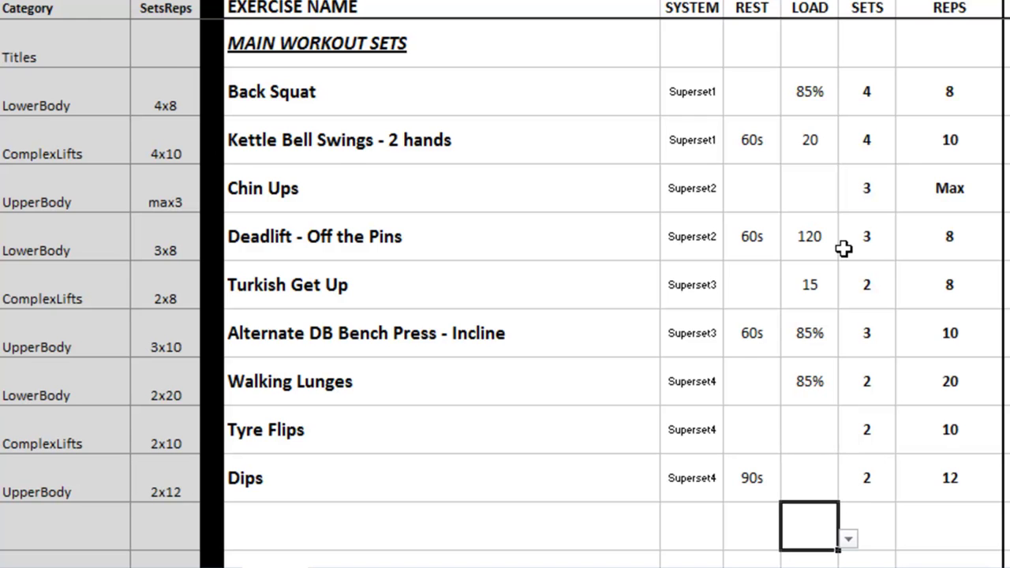
Step: Set the category of the row below CORE STABILITY AND TORSO STRENGTH to Core and fill it into the next three rows
scroll(844, 249, down, 3)
click(118, 189)
click(140, 198)
click(81, 283)
click(79, 241)
key(ctrl+d)
click(61, 293)
key(ctrl+d)
click(68, 329)
key(ctrl+d)
Step: Choose Prone Bridge with Leg Swings and Med Ball Roll Out as the exercises for the first two Core rows
click(485, 187)
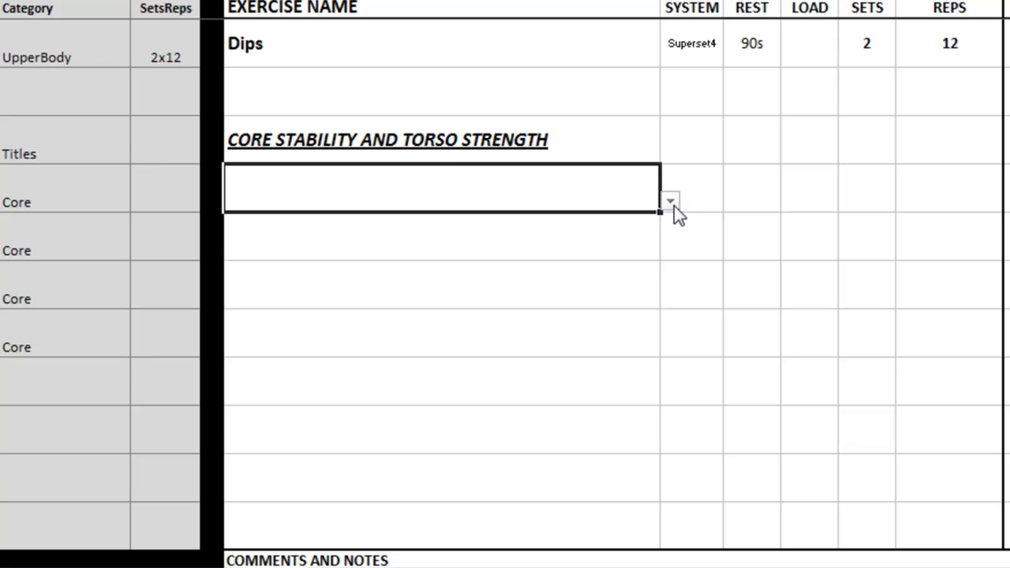
click(672, 203)
click(671, 298)
click(458, 254)
click(398, 251)
click(668, 251)
scroll(670, 322, down, 10)
click(419, 287)
Step: Choose Side Bridge with Leg Lift and Hip Lift as the exercises for the third and fourth Core rows
click(419, 287)
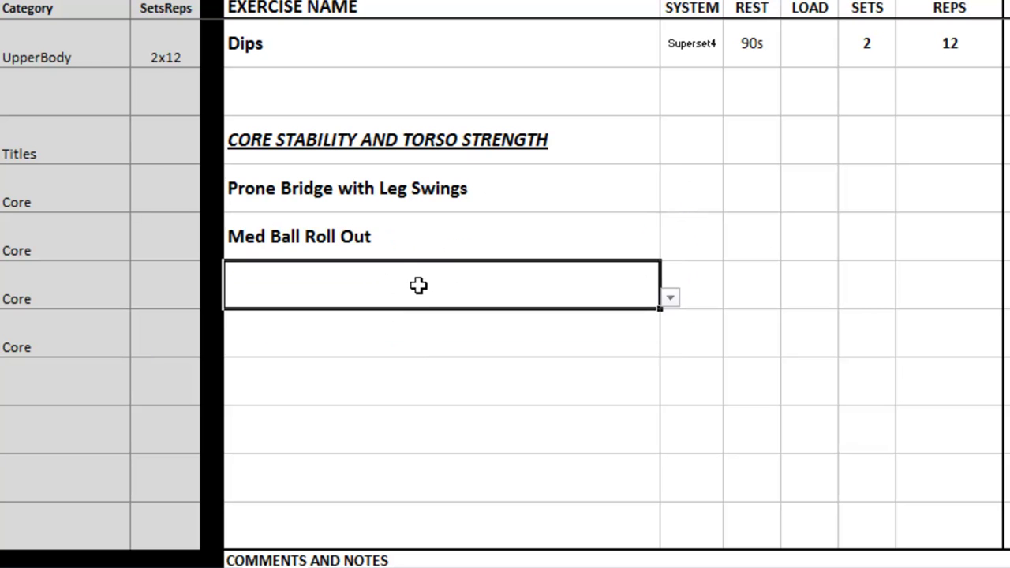
click(672, 298)
click(673, 349)
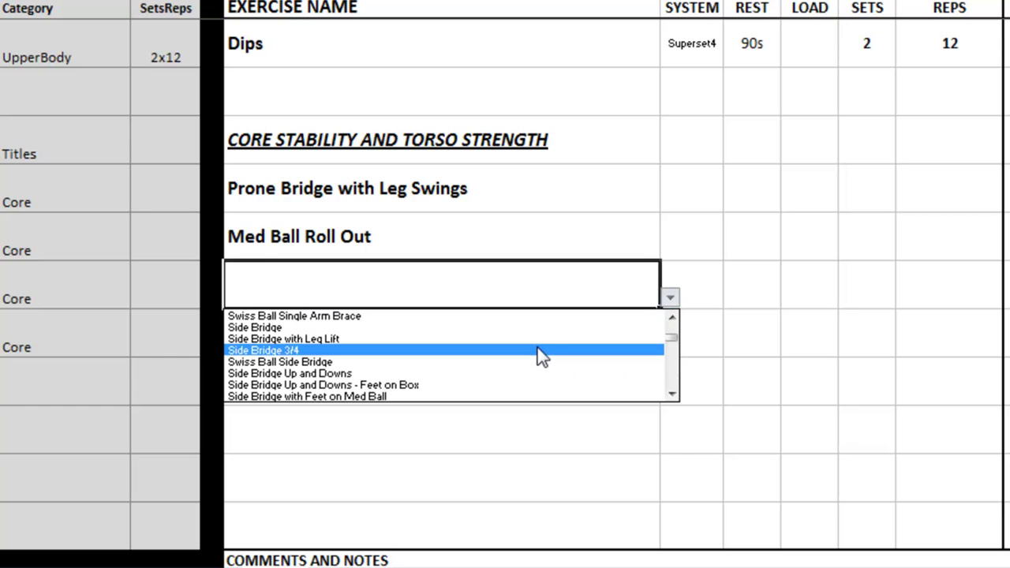
click(543, 340)
click(451, 336)
click(670, 346)
click(672, 417)
click(672, 418)
click(673, 423)
click(450, 410)
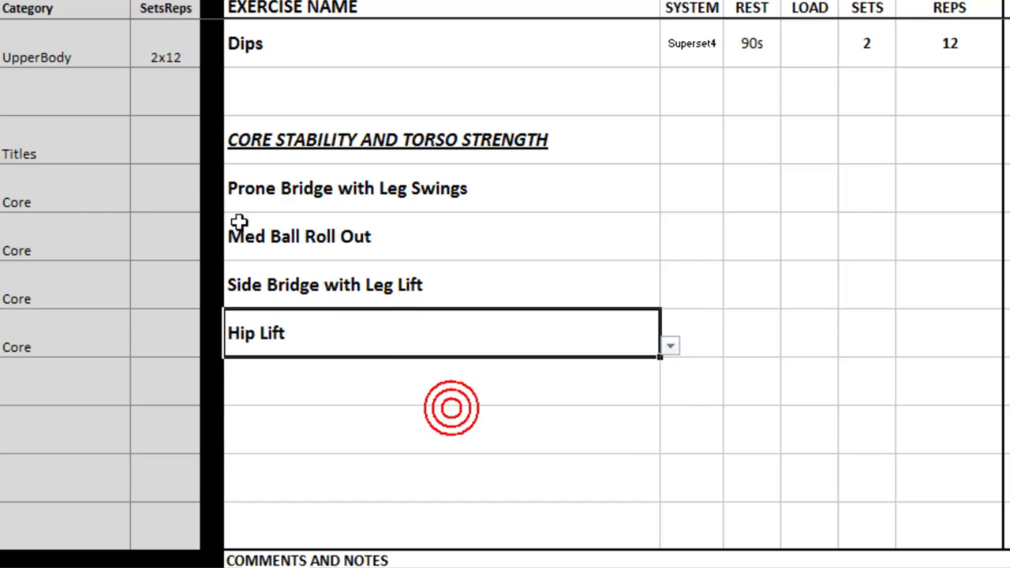
Step: Set the sets and reps to 3x30s for Prone Bridge with Leg Swings and 3x15 for Med Ball Roll Out
click(173, 200)
text(3x)
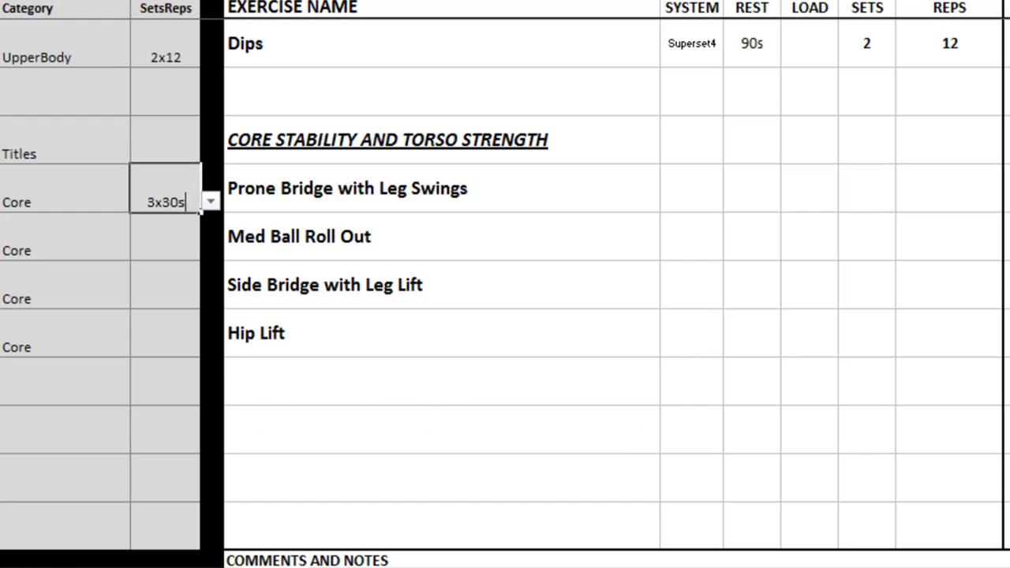
text(30s)
key(Return)
text(2x15)
key(Return)
key(Up)
text(3x15)
key(Return)
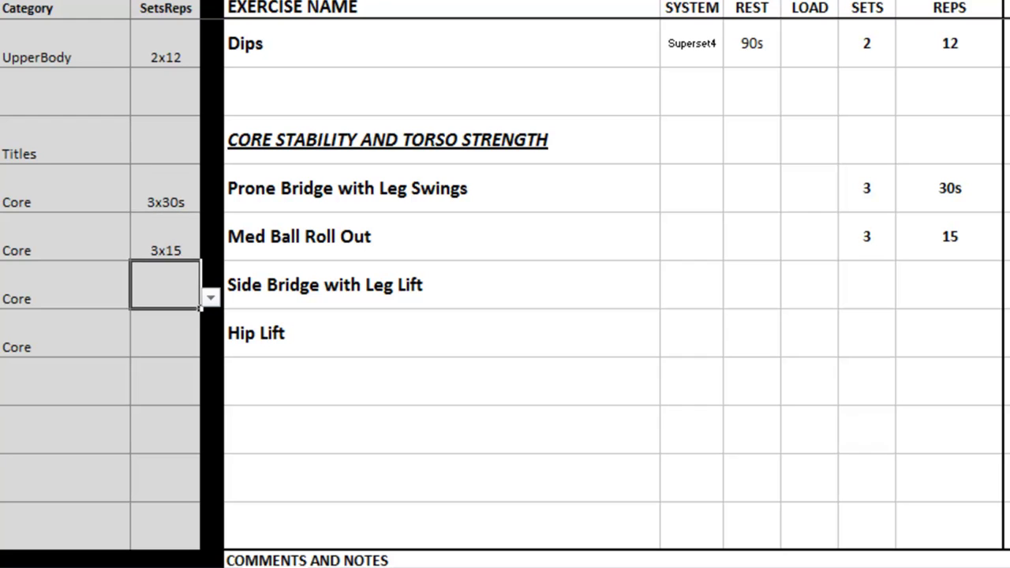
Step: Set the sets and reps to 4x20s for Side Bridge with Leg Lift and 3x20 for Hip Lift
text(4x20s)
key(Return)
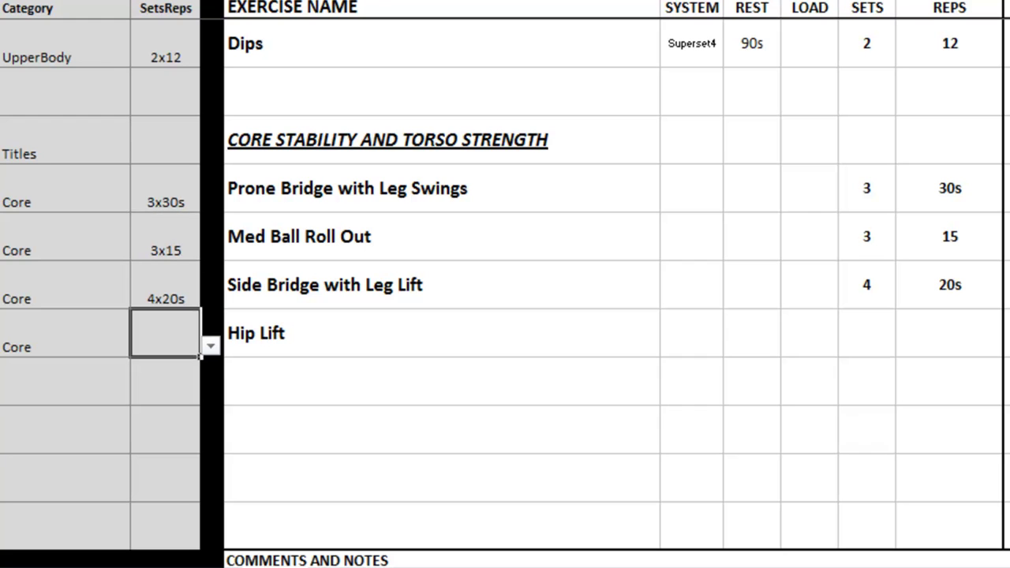
text(5)
key(Return)
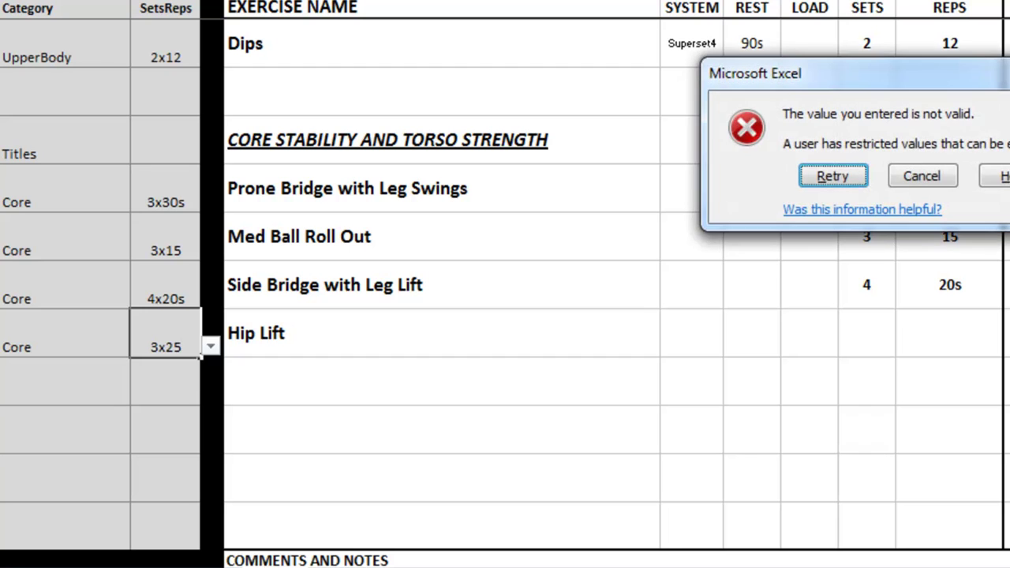
click(835, 172)
text(3)
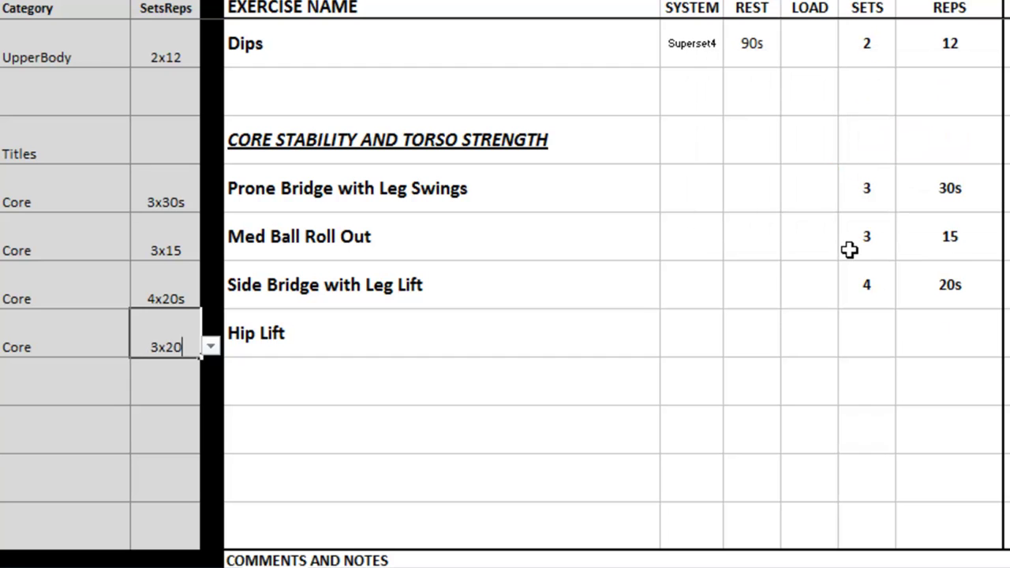
key(Return)
Step: Set the system to Circuit for all four core exercises, from Prone Bridge with Leg Swings to Hip Lift
click(700, 194)
click(732, 202)
click(672, 234)
click(693, 235)
click(732, 250)
click(695, 277)
click(693, 281)
click(733, 298)
click(695, 327)
click(697, 326)
click(733, 341)
click(707, 378)
Step: Set the rest for Hip Lift to 2 mins
click(755, 330)
click(790, 345)
click(793, 444)
click(758, 445)
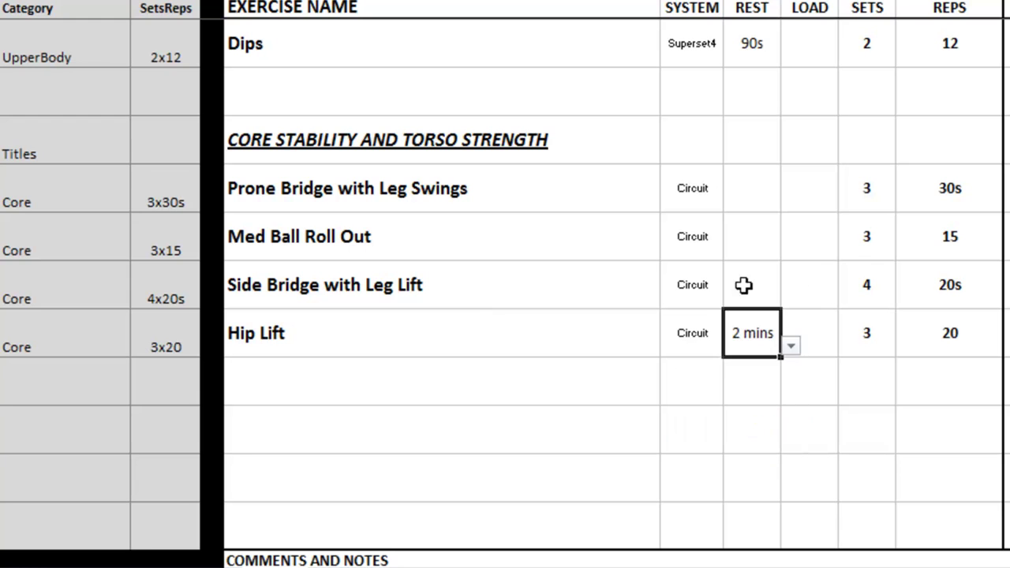
Step: Leave one row empty below Hip Lift, then add a Stretch category row with the exercise 15 Stretches For Major Muscle Groups
click(83, 426)
click(140, 443)
click(74, 540)
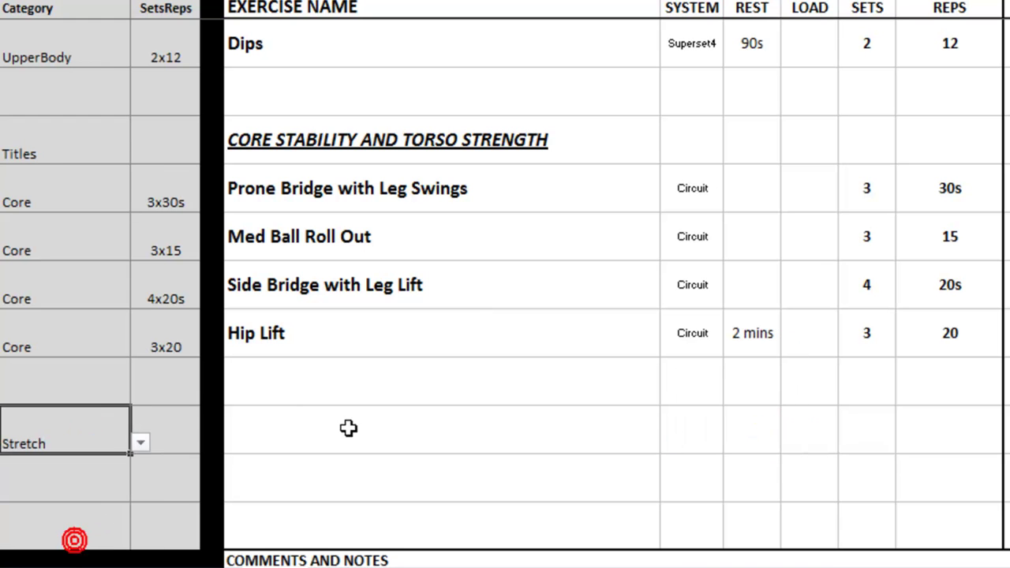
click(350, 428)
click(669, 443)
click(669, 534)
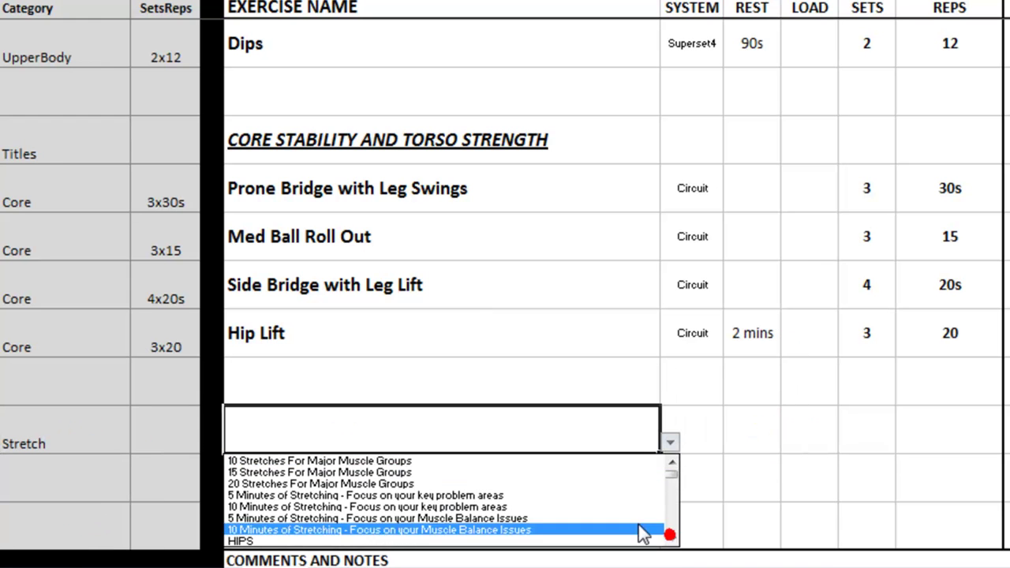
click(525, 472)
Step: Set the category of the row below 15 Stretches For Major Muscle Groups to Stretch and browse its exercise choices to the hamstring stretches
click(52, 479)
click(140, 496)
click(126, 551)
click(600, 478)
click(669, 491)
scroll(545, 545, down, 3)
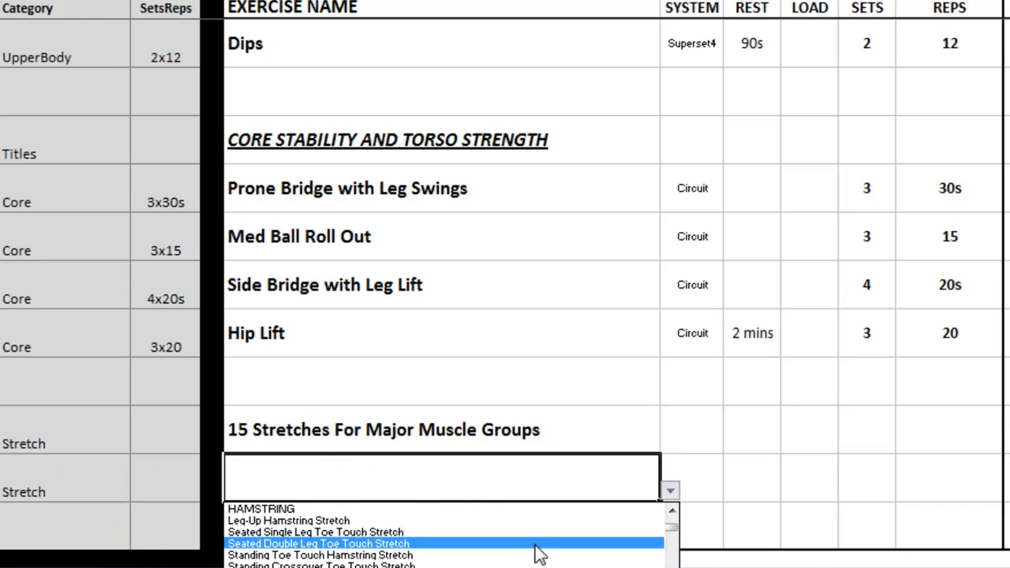